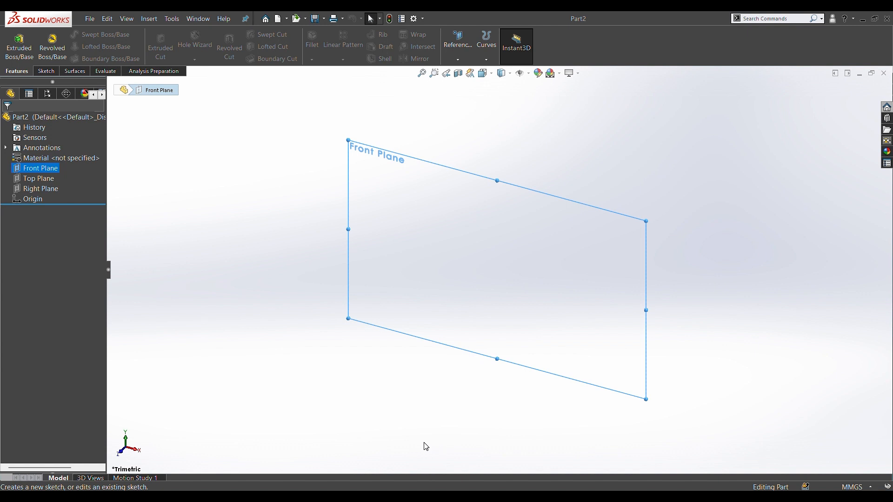
Step: Start a new sketch on the Front Plane and view it straight on
left_click(44, 159)
left_click(41, 168)
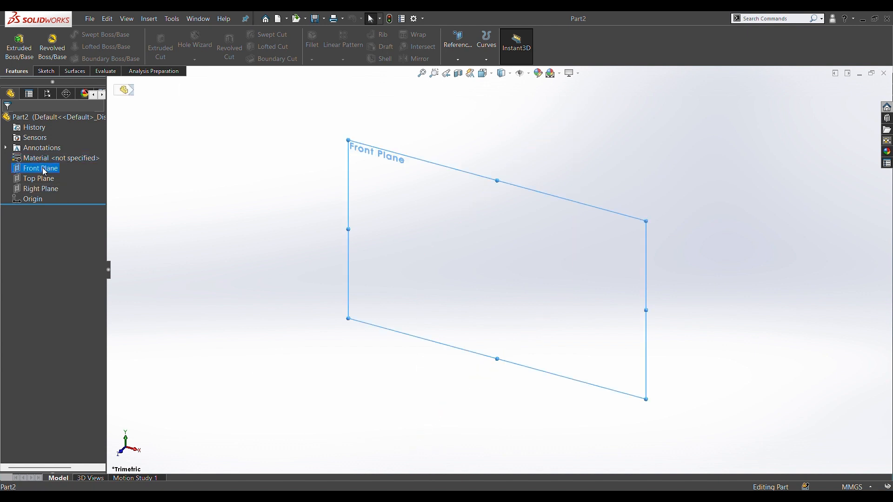
key("ctrl+8")
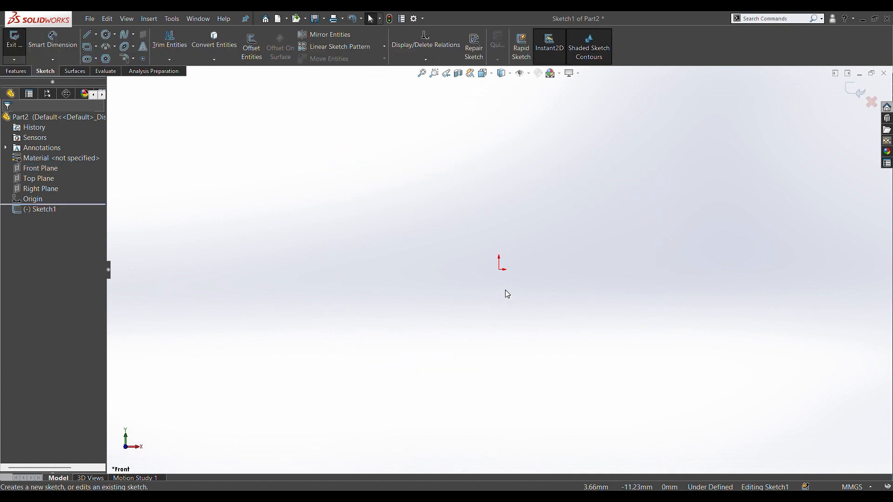
Step: Draw a horizontal construction line running through the origin, extending well beyond it on both sides
key("l")
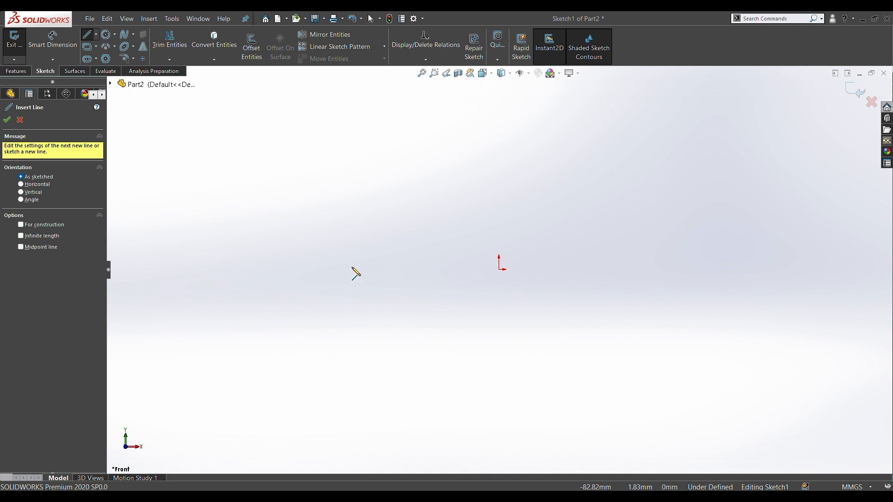
left_click(353, 270)
left_click(667, 269)
key("Escape")
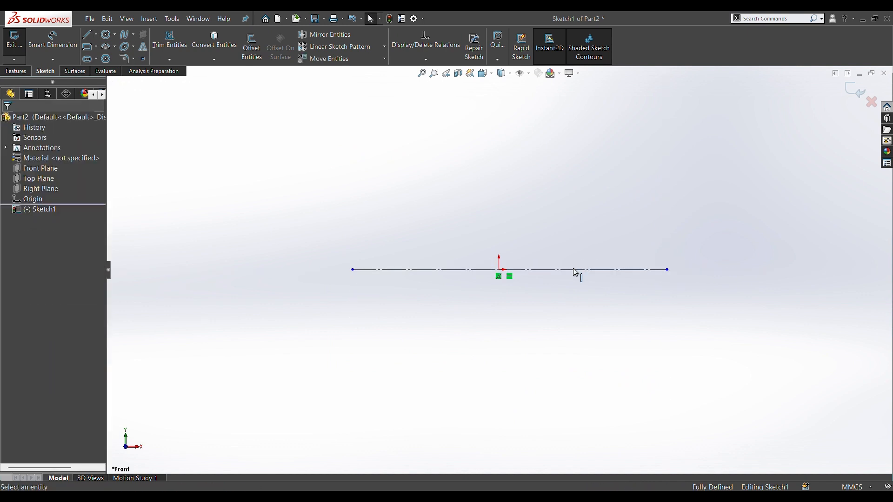
Step: Add a midpoint relation between the horizontal construction line and the origin
left_click(573, 270)
left_click(499, 270, "ctrl")
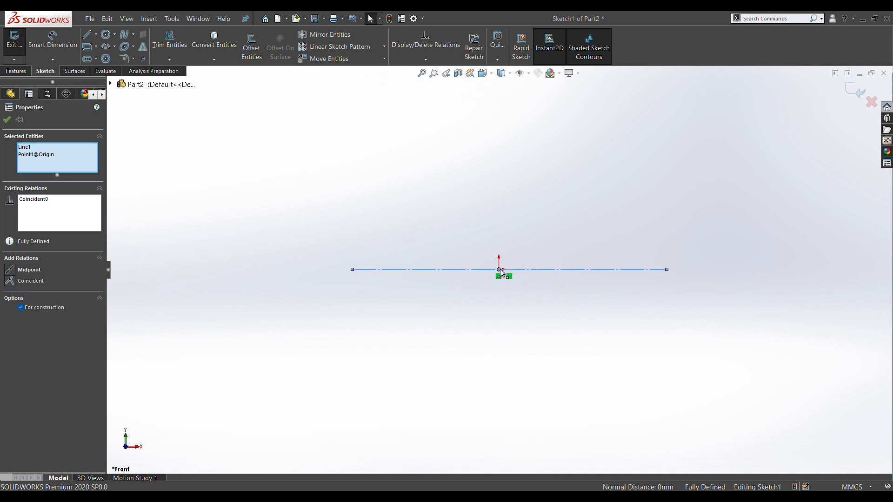
left_click(530, 227)
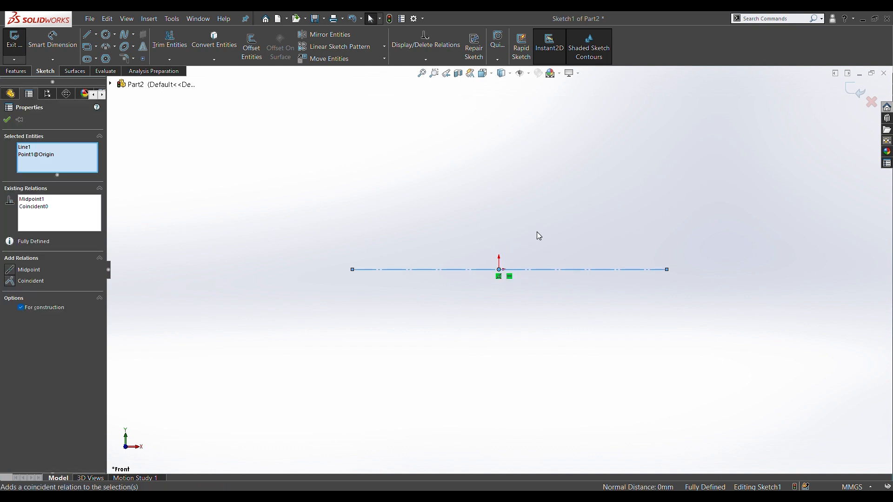
left_click(456, 247)
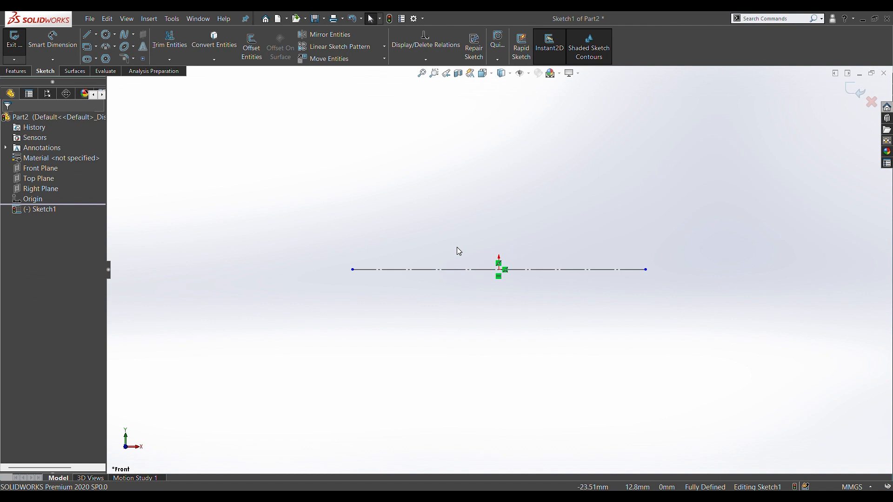
Step: Draw a vertical construction line through the origin, with its midpoint at the origin
key("l")
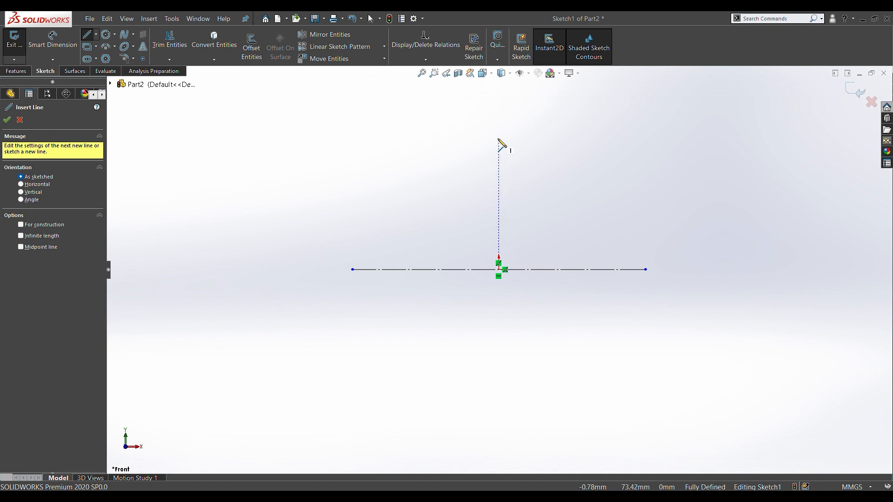
left_click(498, 434)
key("Escape")
left_click(525, 371)
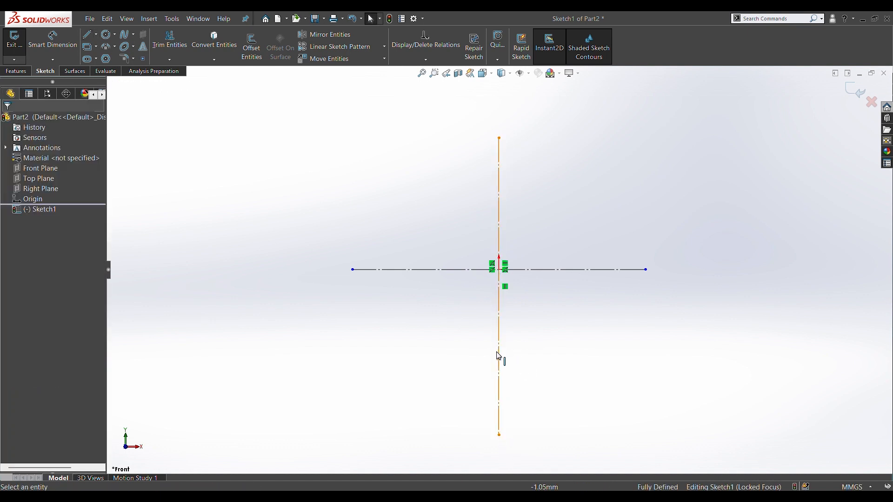
Step: From the vertical centerline, sketch a half-profile about 29 mm out, 21 mm down, stepping inward, 118 mm down, and slanting to the centerline's lower end
key("l")
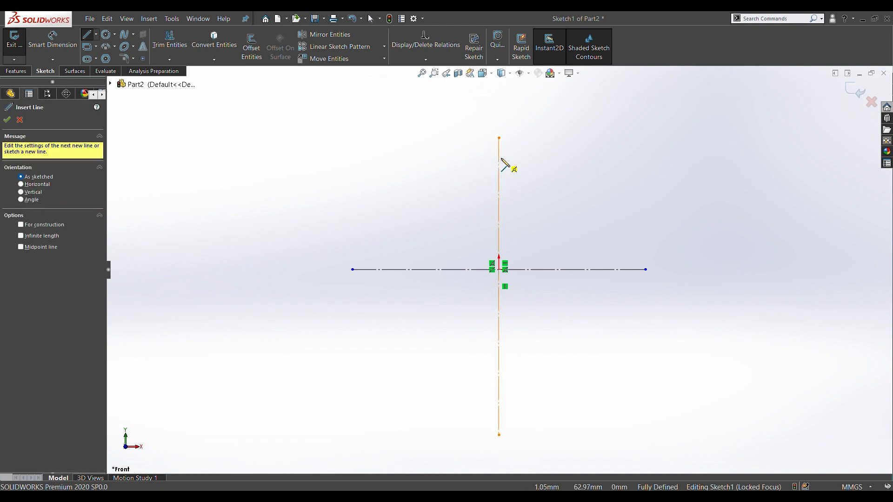
left_click(499, 157)
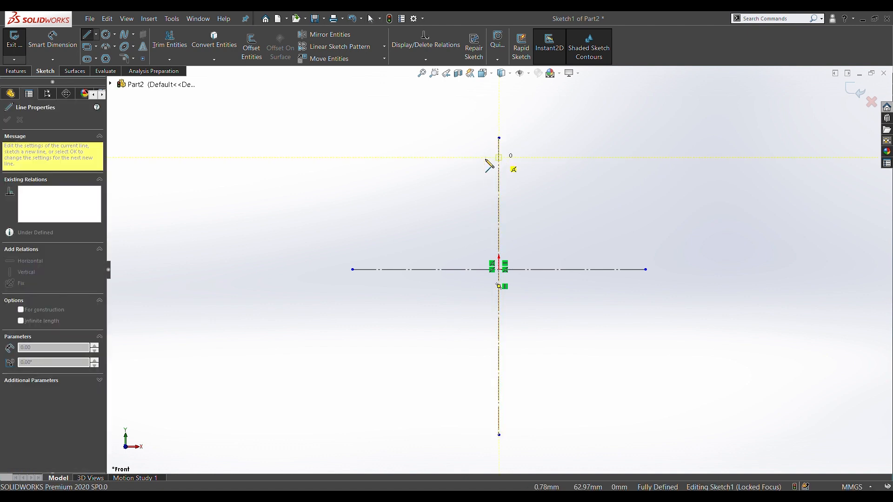
left_click(447, 157)
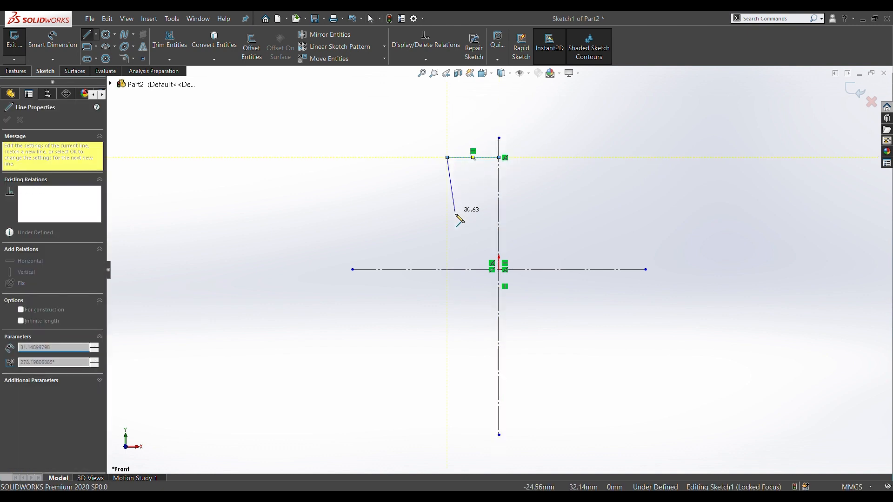
left_click(447, 195)
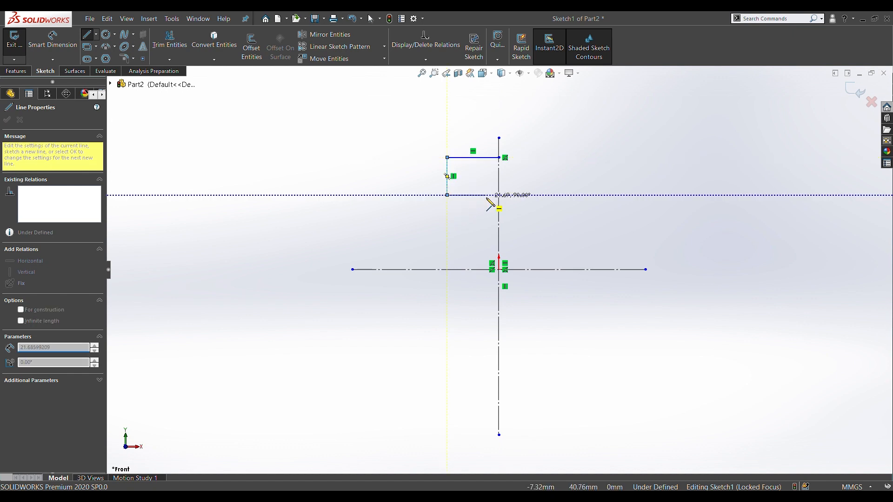
left_click(481, 194)
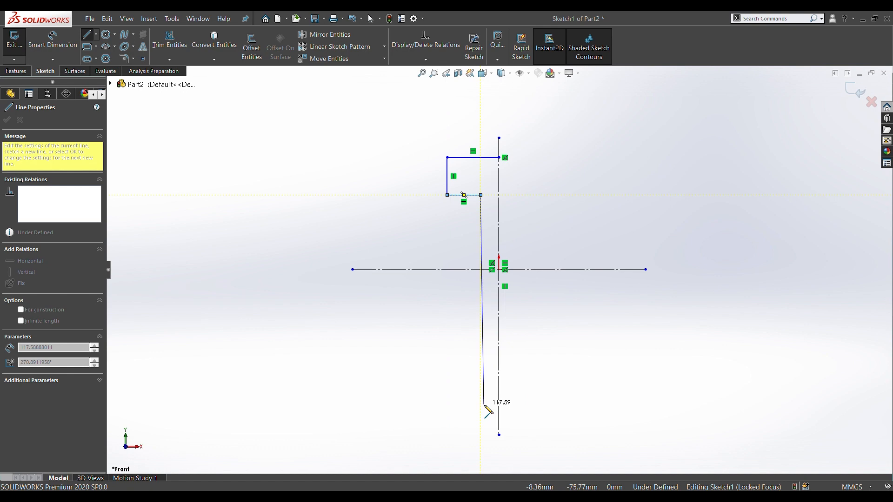
left_click(484, 404)
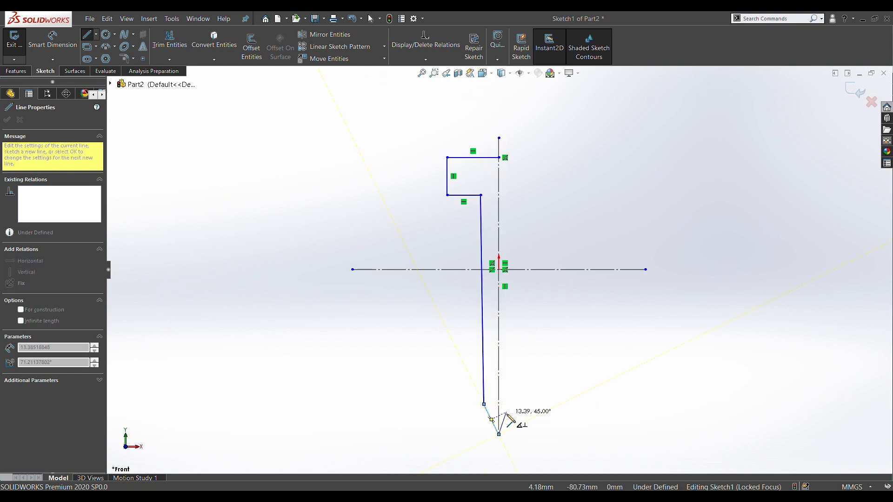
left_click(499, 434)
key("Escape")
key("w")
left_click(504, 195)
Step: Dimension the upper wide section's full diameter across the vertical centerline as 35 mm
key("d")
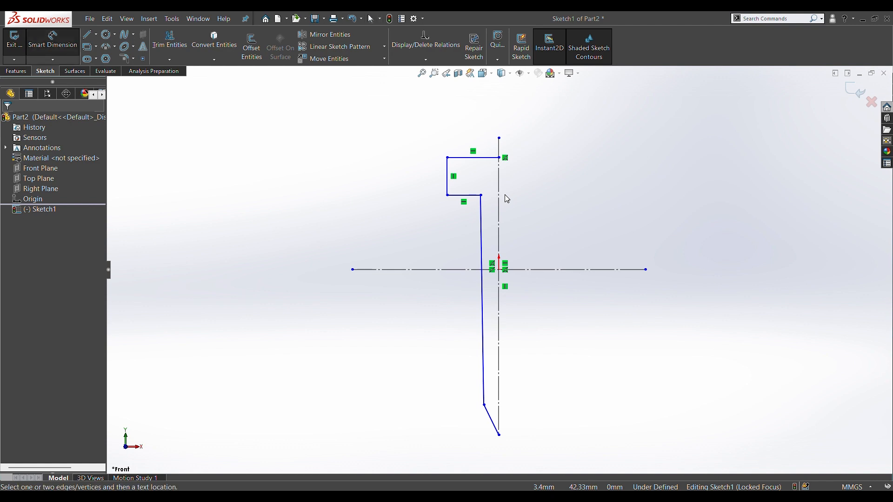
left_click(449, 175)
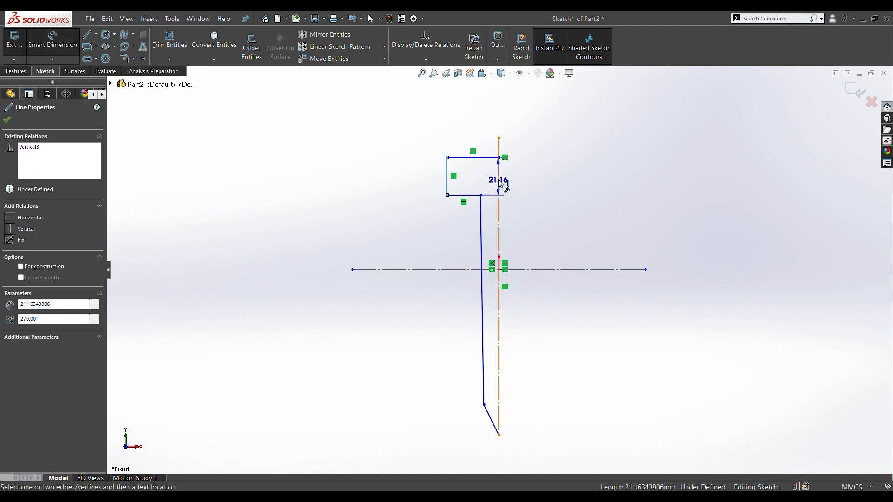
left_click(500, 184)
left_click(517, 126)
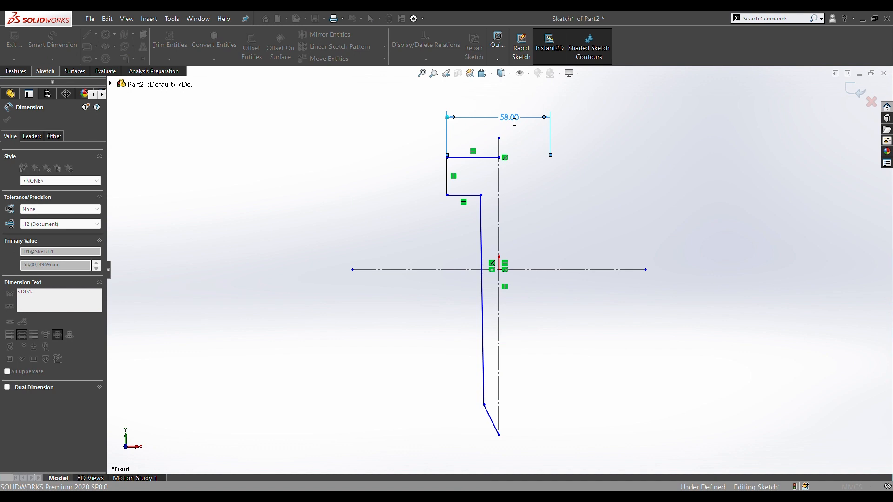
type("35")
key("Return")
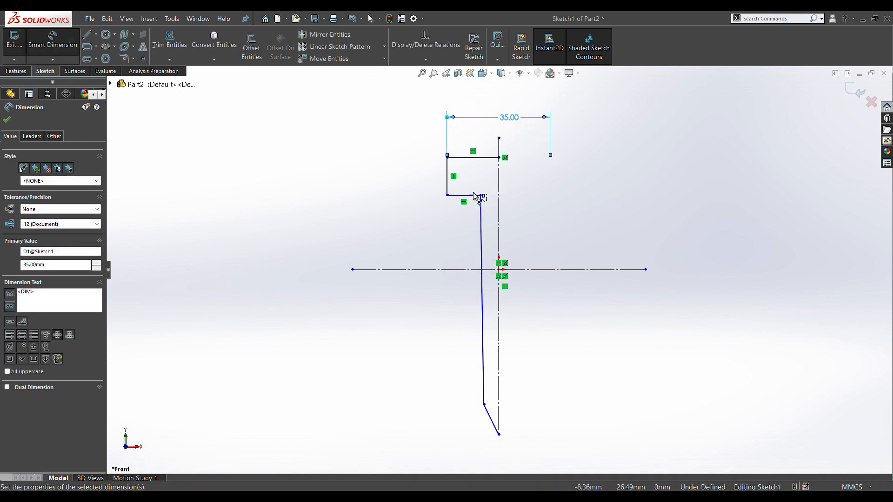
left_click(389, 214)
left_click(484, 272)
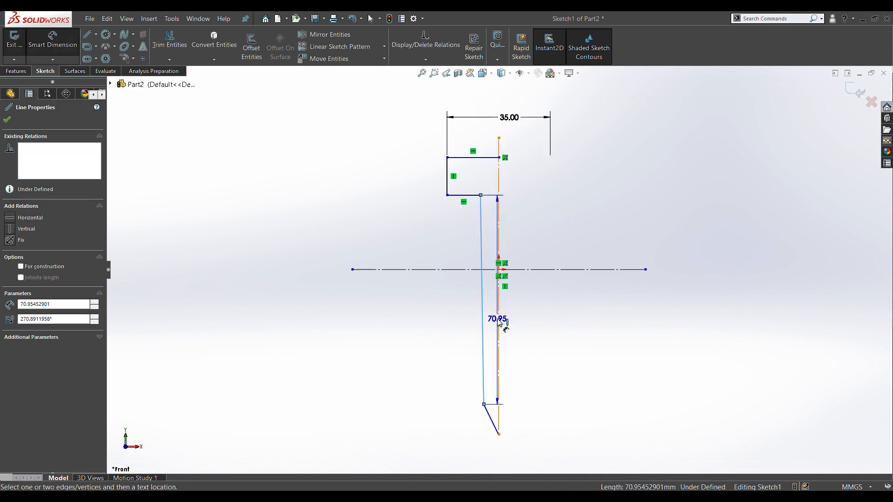
left_click(499, 321)
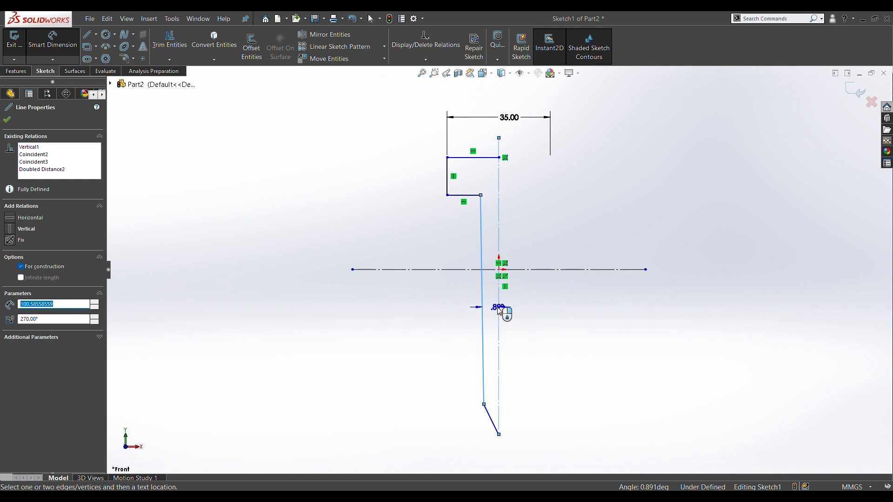
left_click(500, 312)
key("Escape")
left_click(483, 312)
key("Escape")
key("Escape")
Step: Make the long lower profile line vertical and dimension its full diameter across the centerline as 16 mm
left_click(485, 303)
left_click(518, 258)
key("d")
left_click(484, 323)
left_click(499, 328)
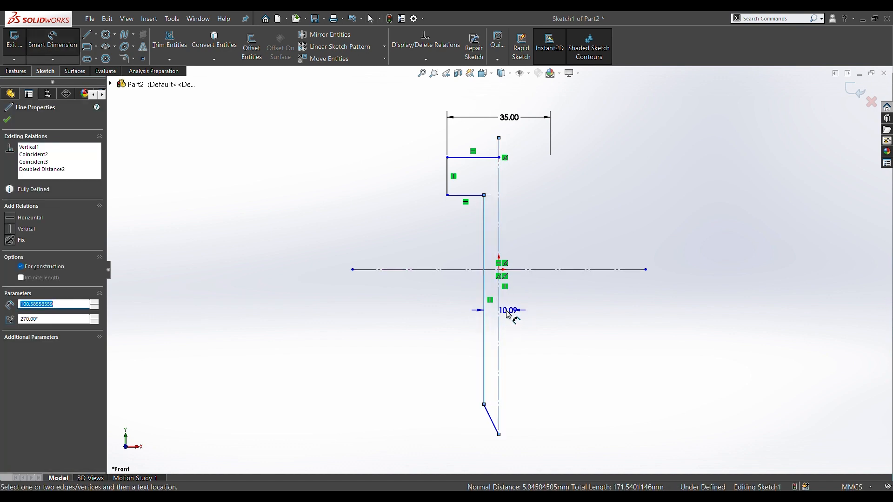
left_click(526, 331)
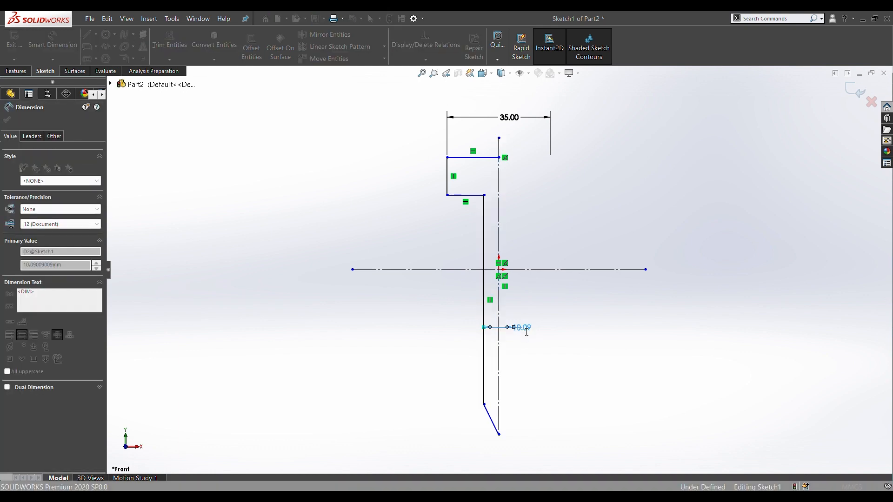
type("16")
key("Return")
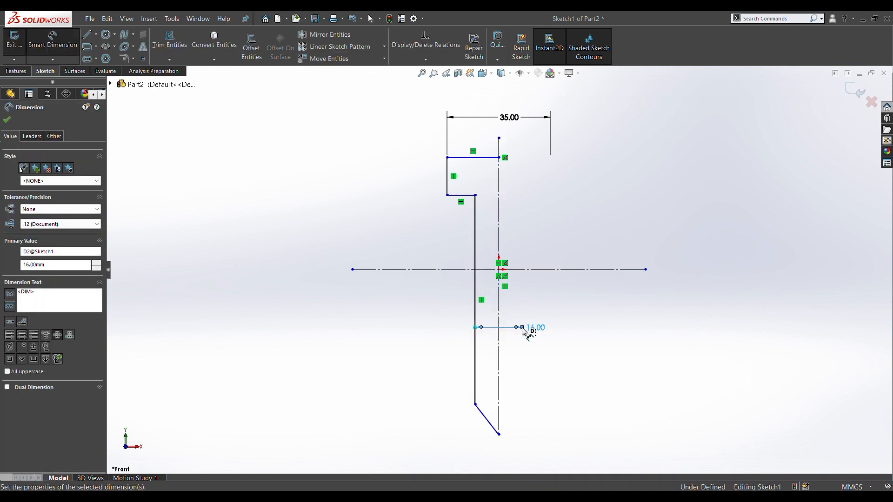
left_click(533, 343)
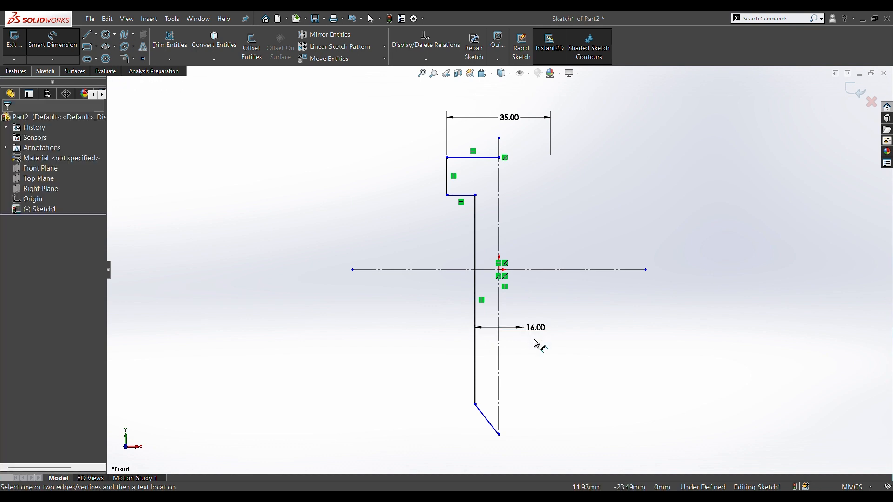
left_click(494, 429)
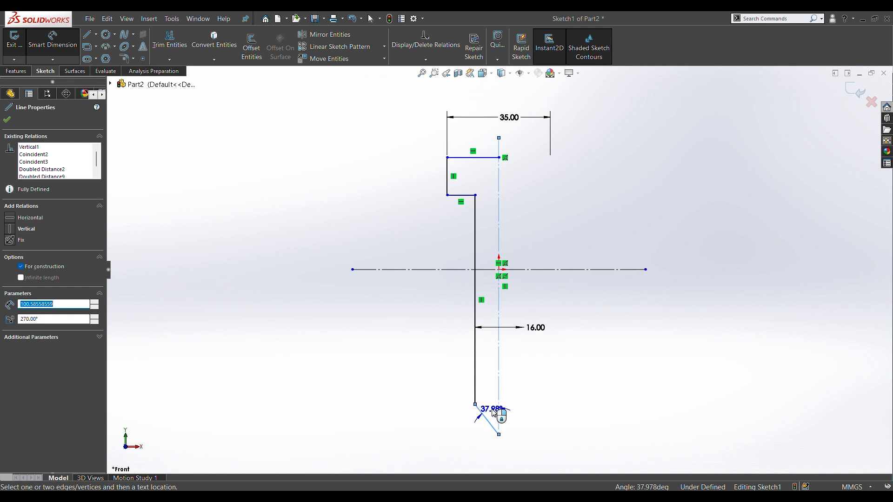
key("Escape")
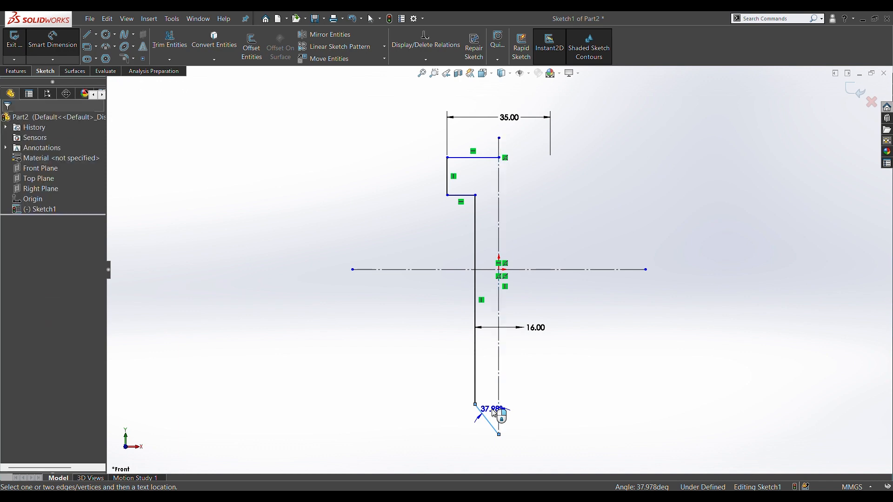
key("Escape")
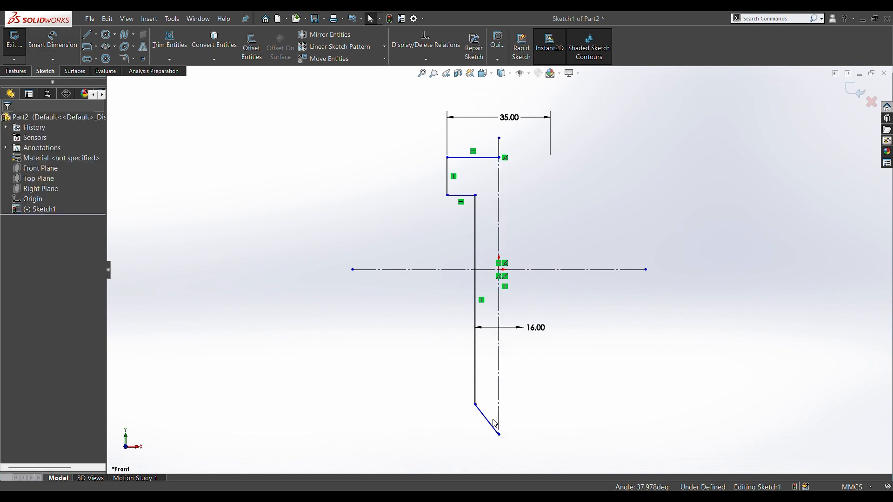
Step: Dimension the angle between the slanted tip line and the vertical centerline as 35 degrees
key("Return")
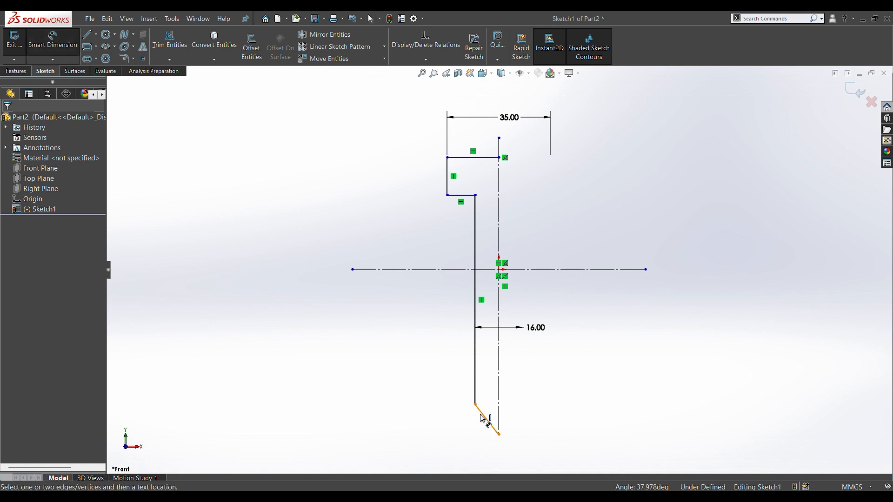
left_click(483, 418)
left_click(499, 409)
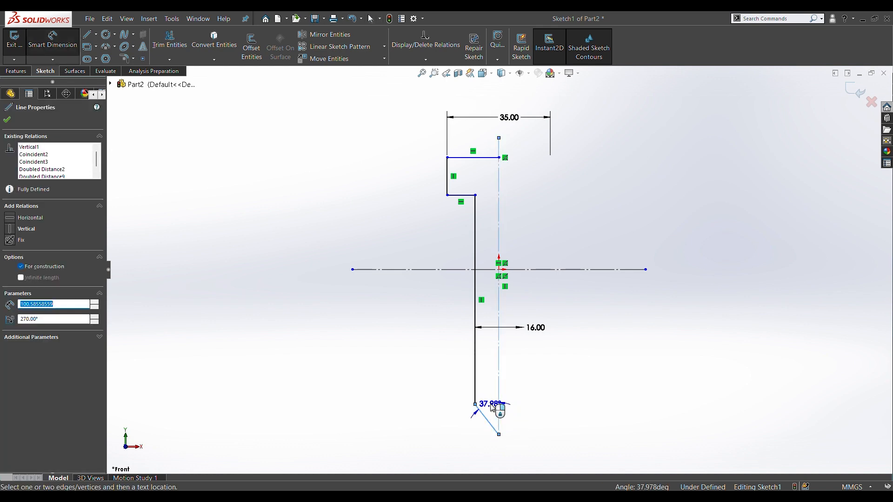
left_click(494, 408)
type("35")
key("Return")
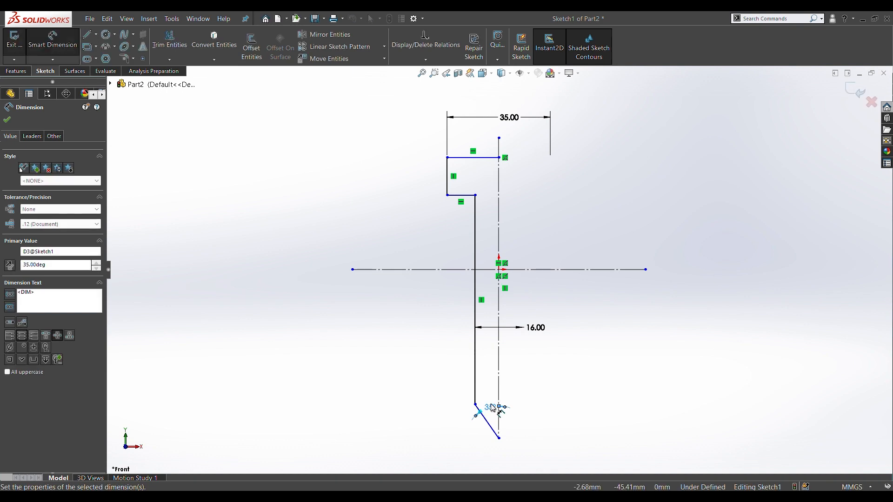
left_click(421, 361)
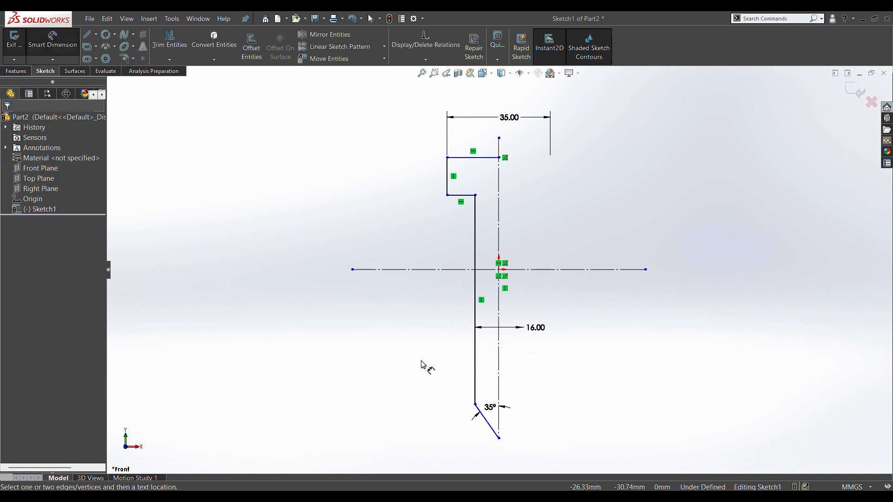
Step: Dimension the overall profile height from the top edge to the lower tip point as 145 mm
left_click(496, 158)
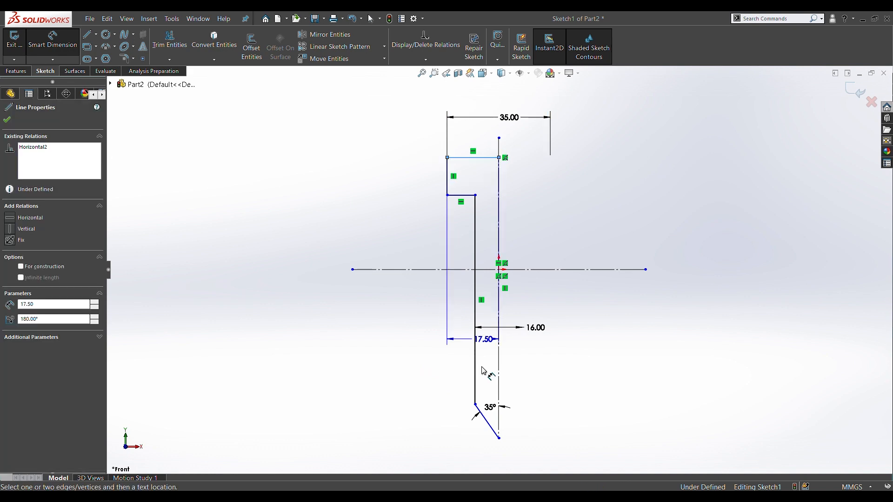
left_click(498, 438)
left_click(313, 321)
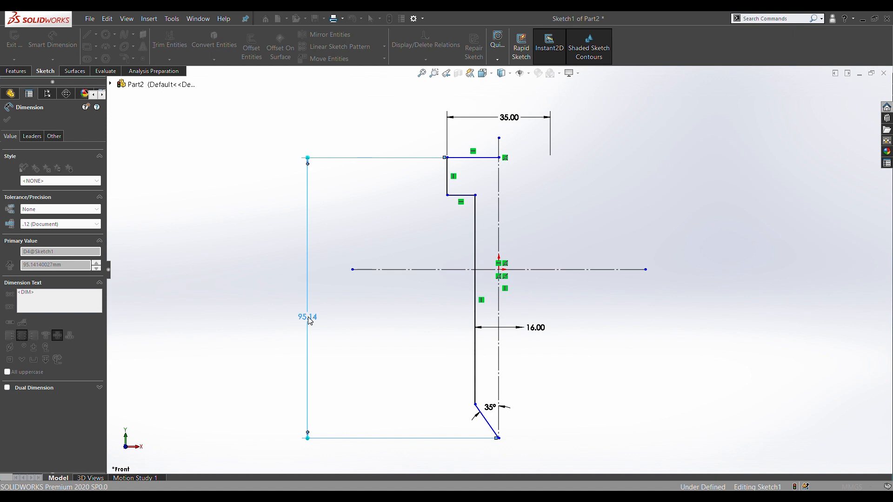
type("145")
key("Return")
scroll(308, 321, "up", 4)
scroll(442, 191, "down", 3)
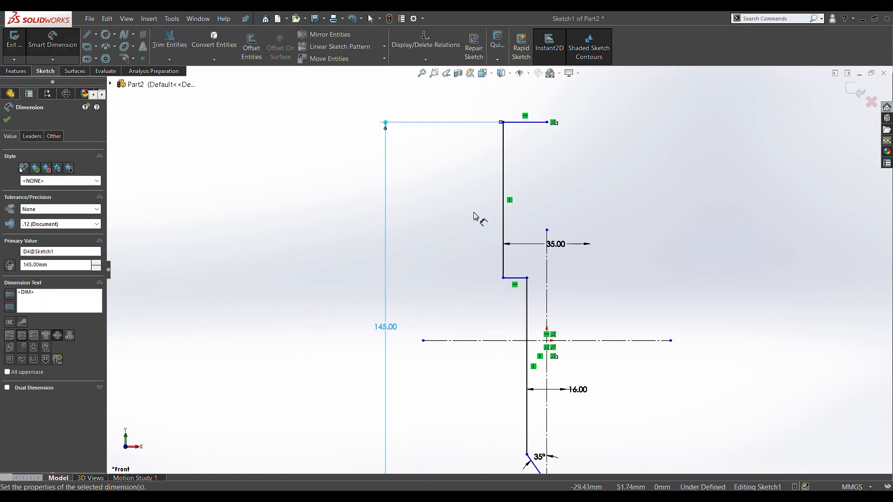
scroll(486, 218, "up", 2)
left_click(501, 235)
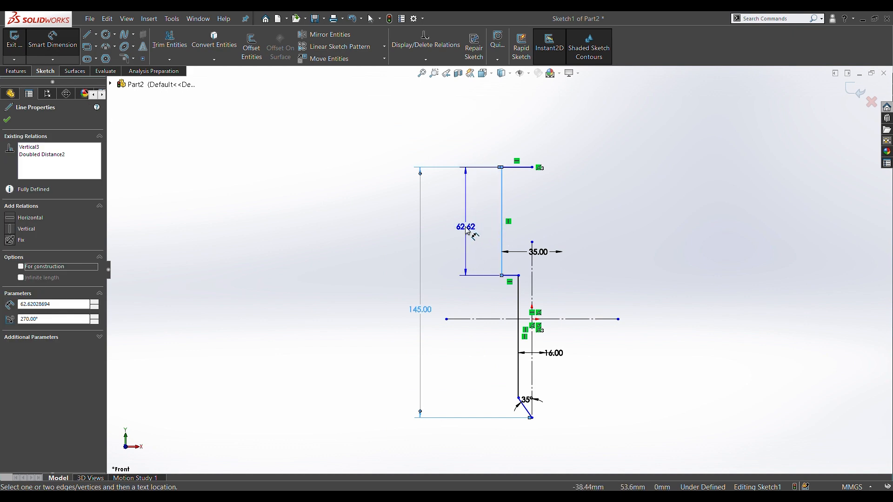
left_click(468, 229)
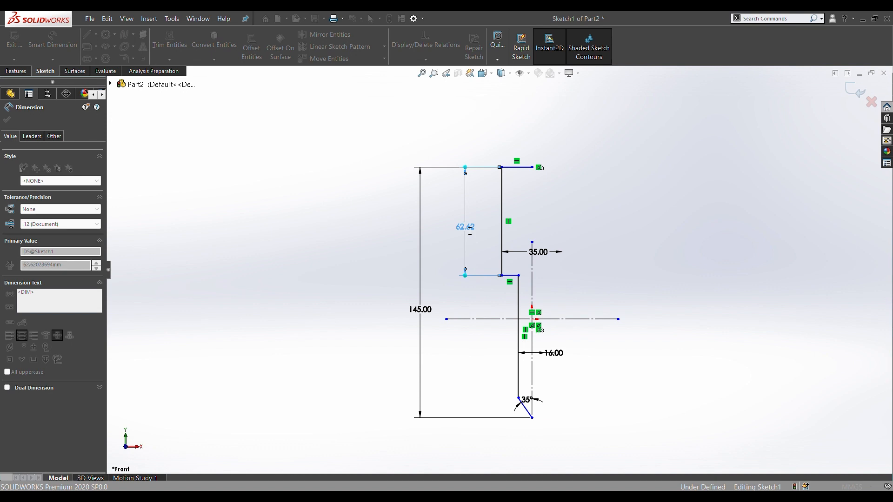
left_click(517, 353)
left_click(480, 351)
key("Escape")
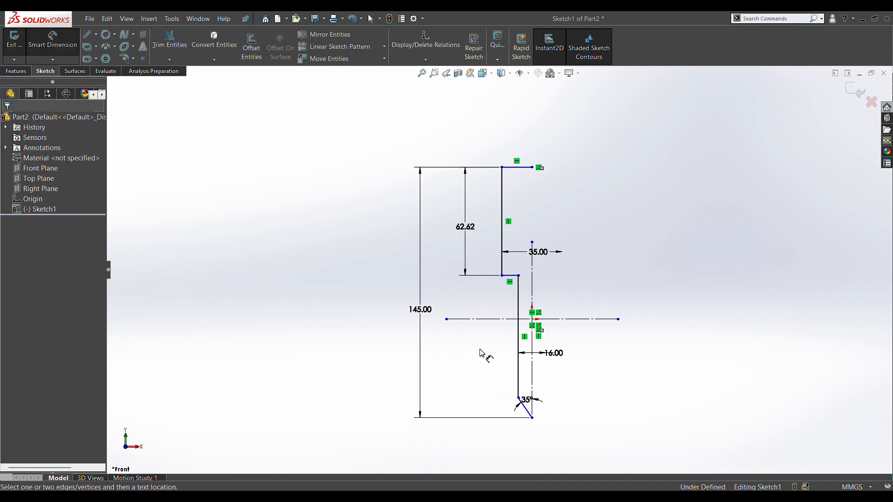
key("Escape")
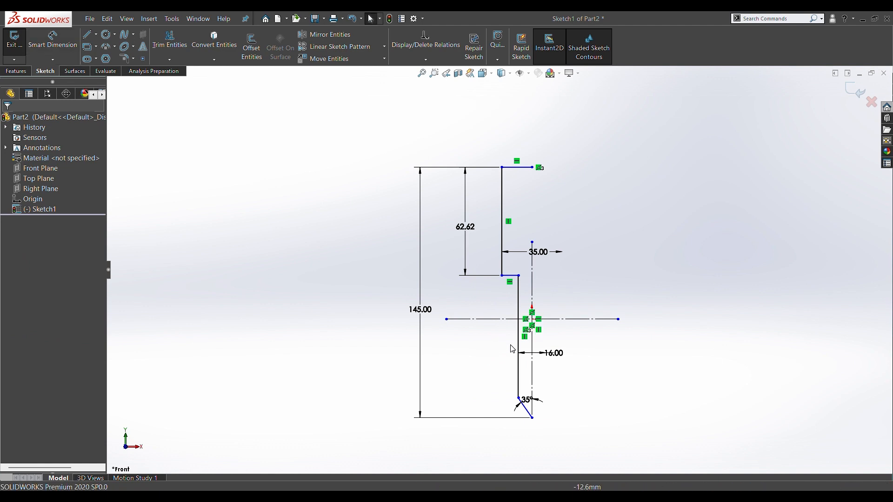
key("ctrl+z")
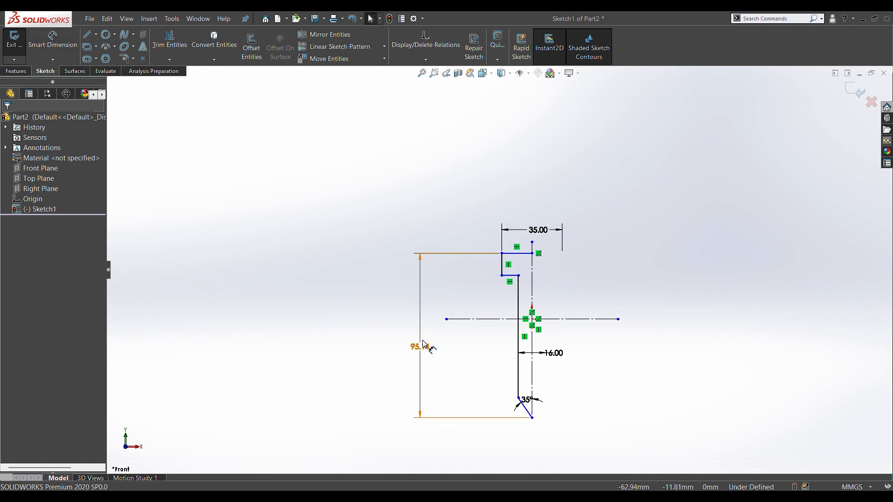
key("Return")
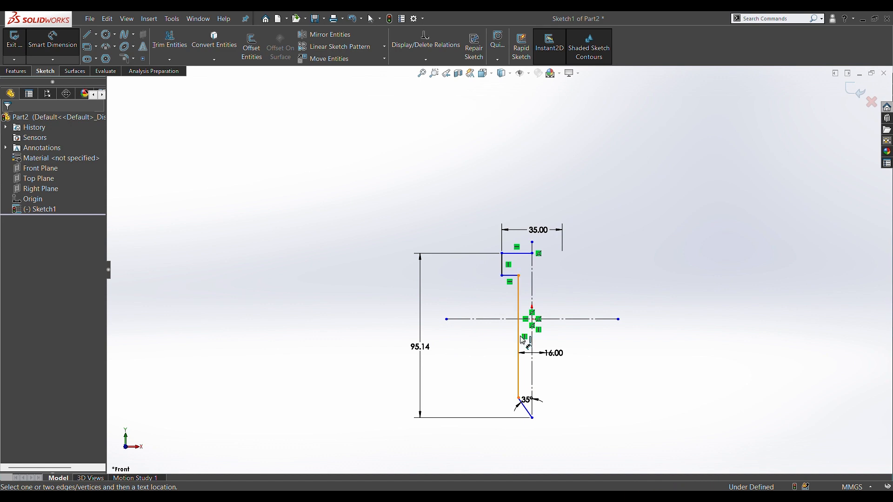
Step: Set the overall profile height to 145 mm and dimension the long lower vertical profile line as 115 mm
left_click(424, 348)
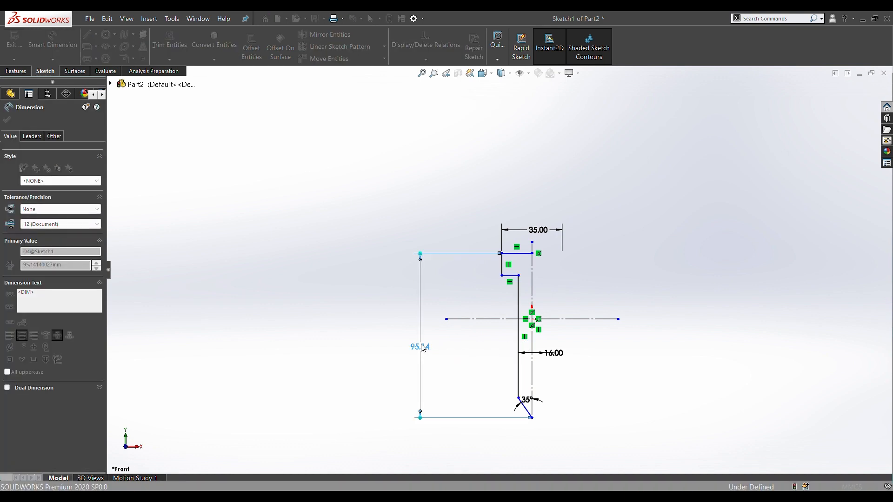
key("Return")
left_click(519, 384)
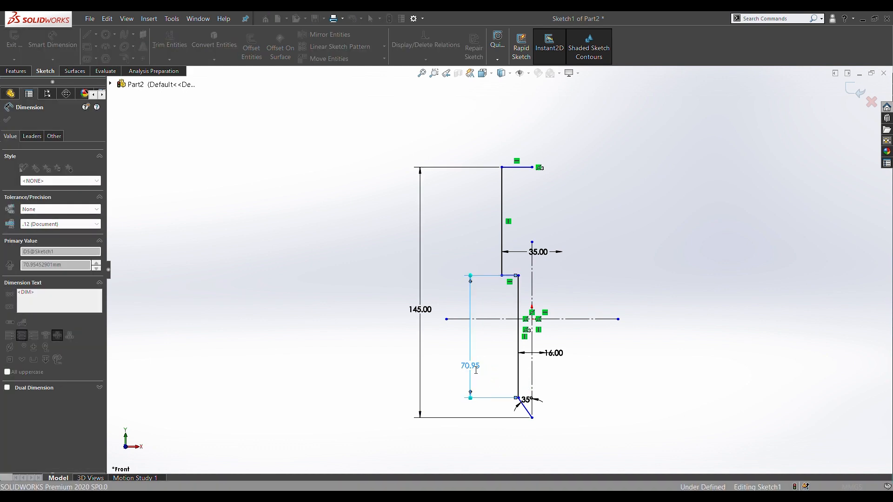
type("115")
key("Return")
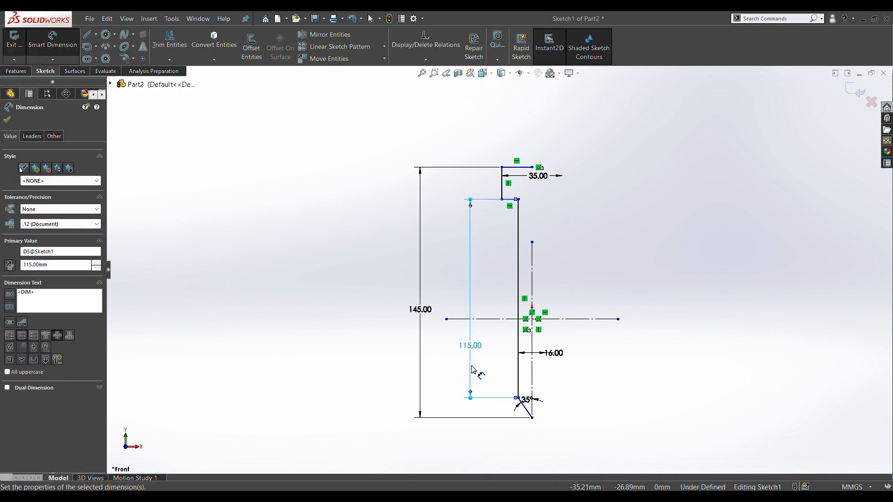
key("Escape")
Step: Extend the vertical centerline to about 108 mm above the origin and shift the profile down along it by its tip point
left_click_drag(532, 241, 532, 133)
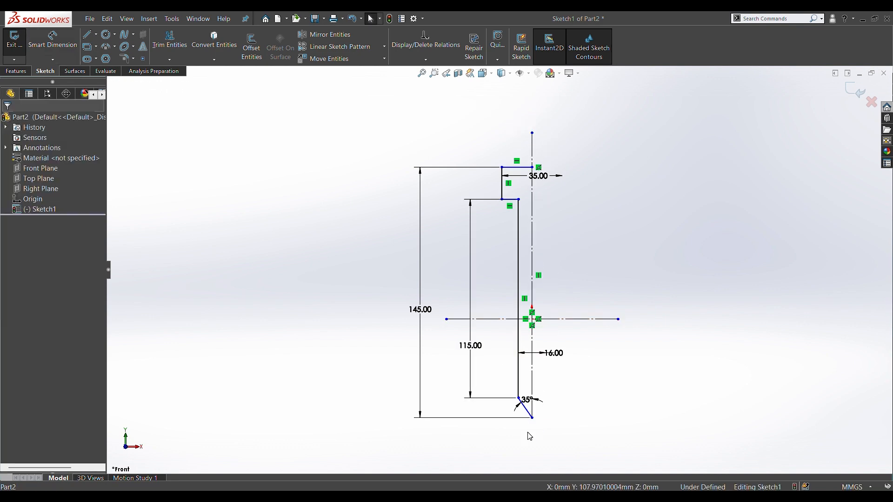
left_click_drag(532, 418, 533, 438)
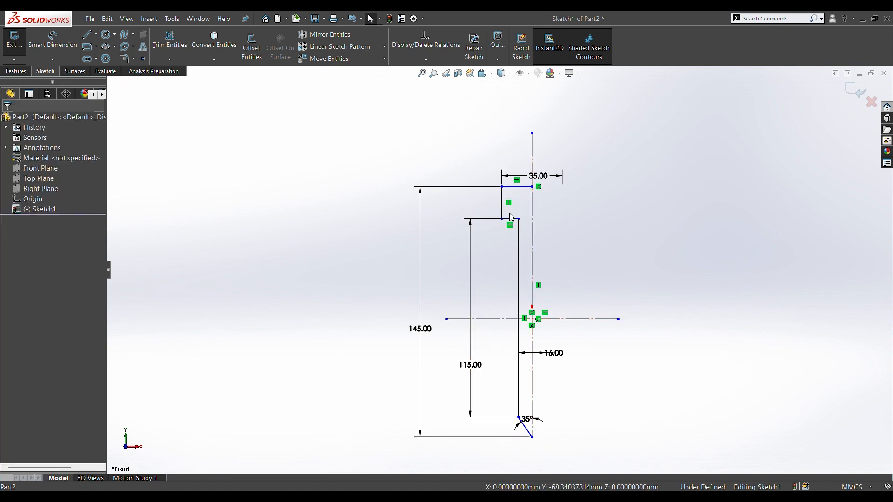
Step: Dimension the distance between the profile's top edge and the horizontal centerline as 72.5 mm
key("d")
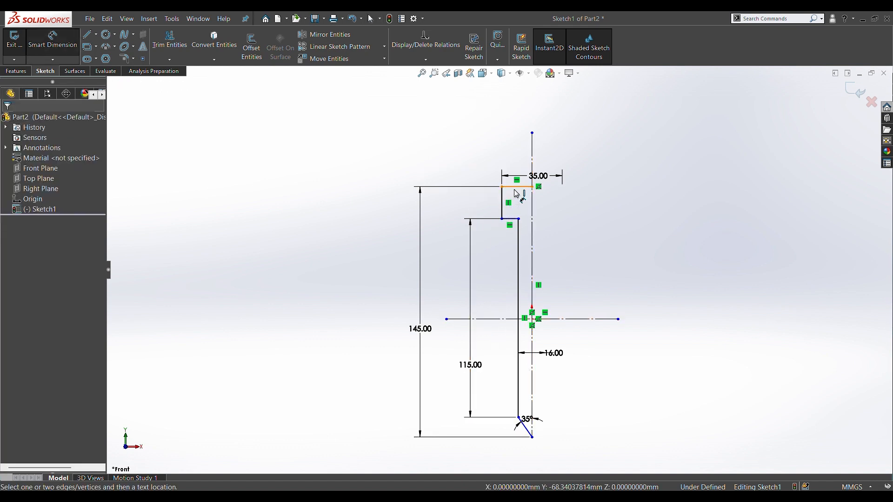
left_click(516, 188)
left_click(499, 317)
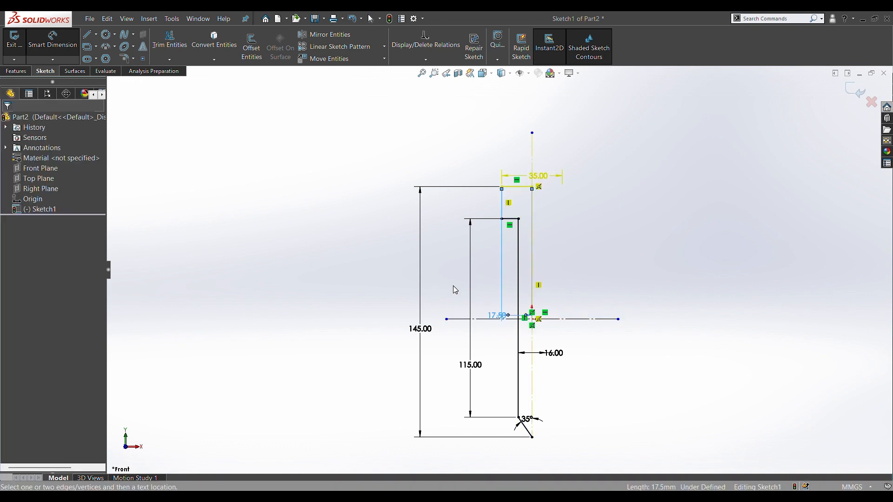
key("Escape")
left_click(498, 320)
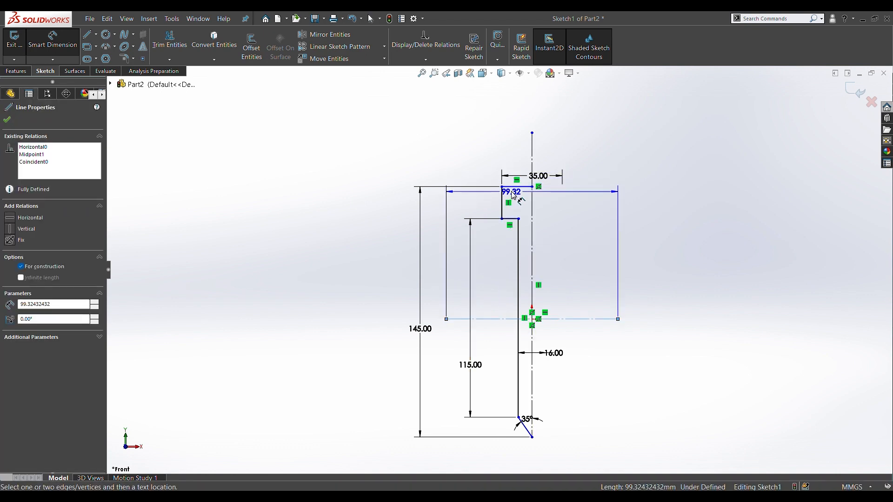
left_click(514, 188)
left_click(440, 264)
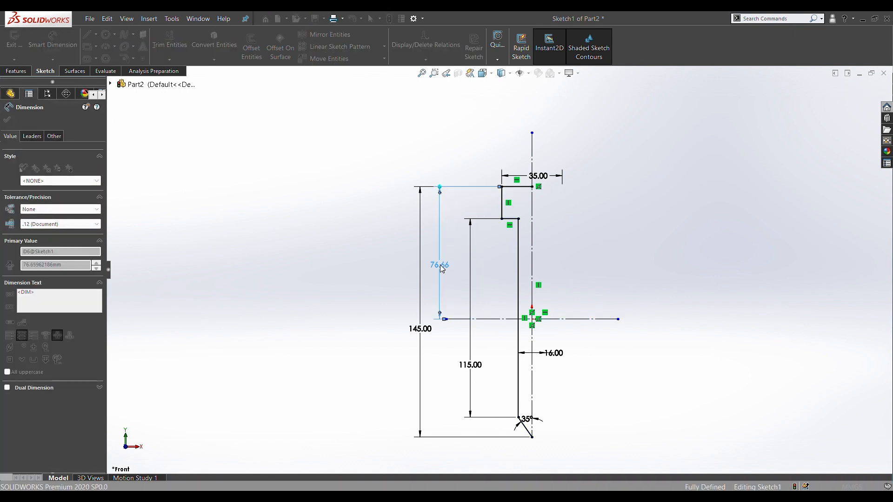
type("72.5")
key("Return")
key("Escape")
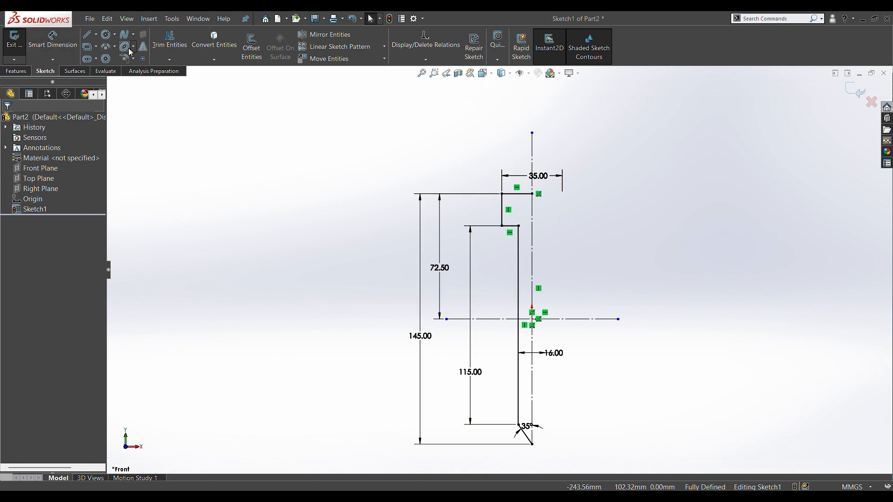
Step: Revolve the profile 360 degrees about the vertical centerline into a solid pin
scroll(136, 48, "up", 1)
left_click(55, 38)
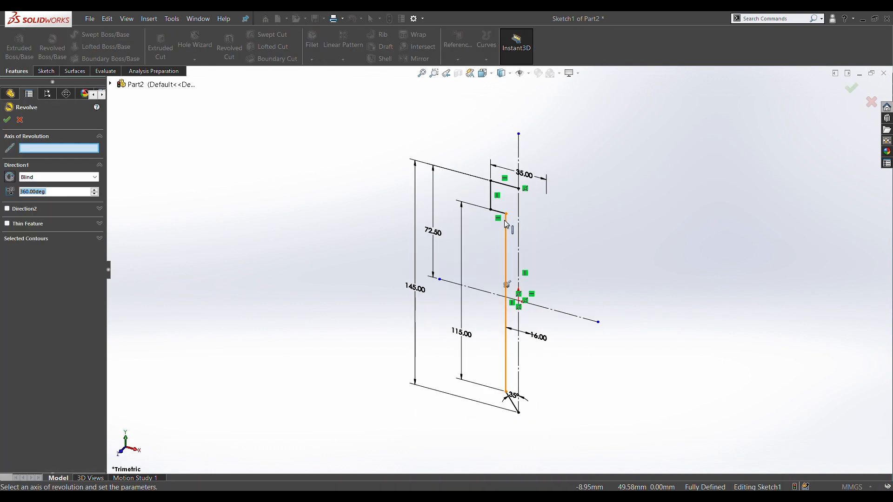
left_click(518, 225)
right_click(520, 228)
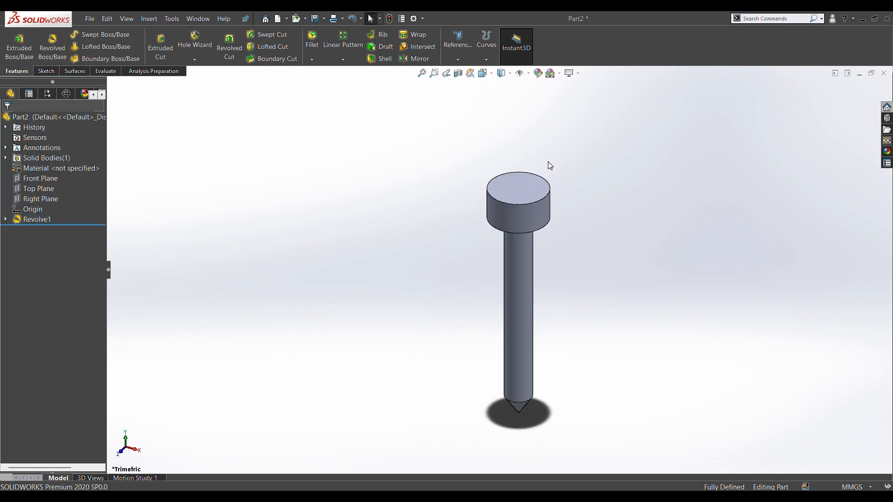
Step: Chamfer the upper and lower outer edges of the pin's head by 3 mm at 45 degrees
scroll(549, 171, "down", 3)
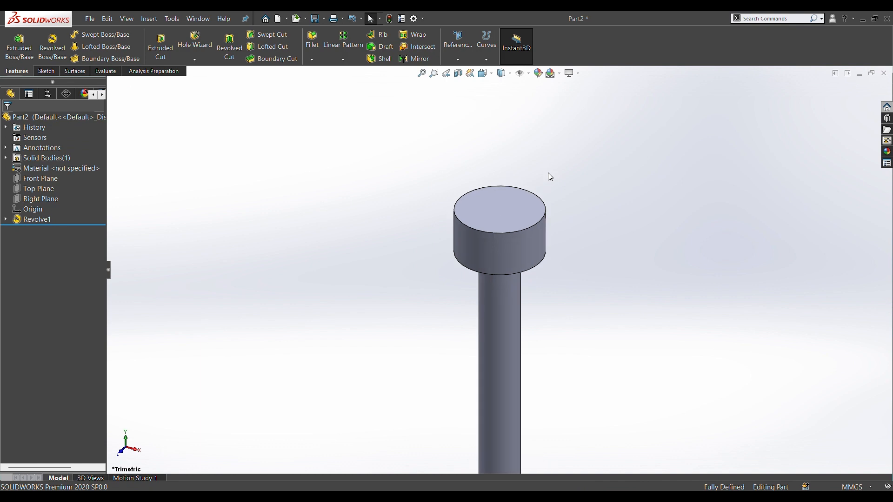
left_click(534, 227)
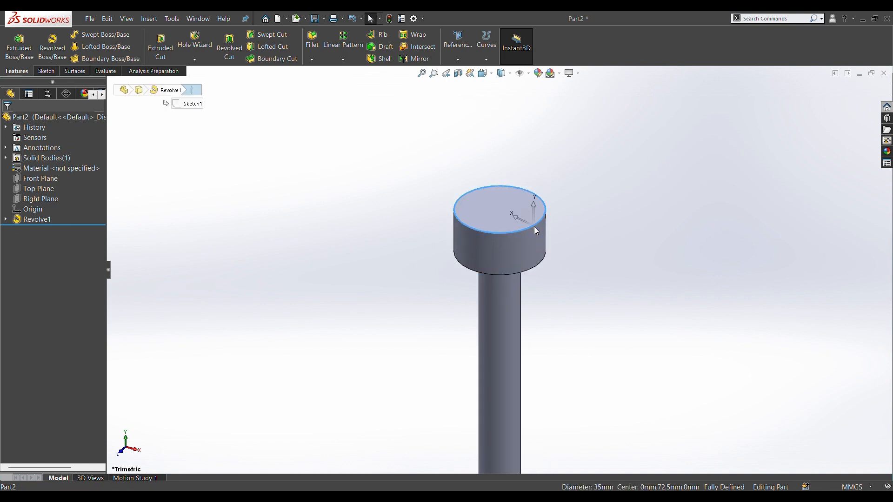
left_click(537, 269, "ctrl")
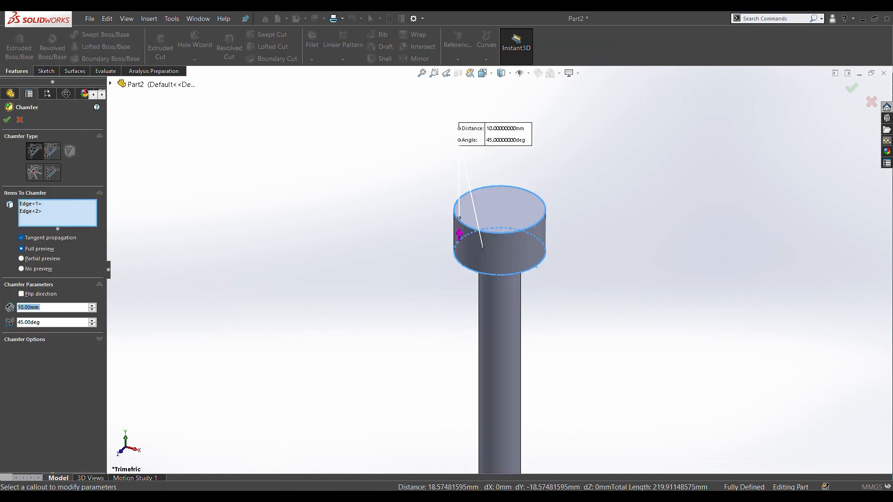
type("3")
key("Return")
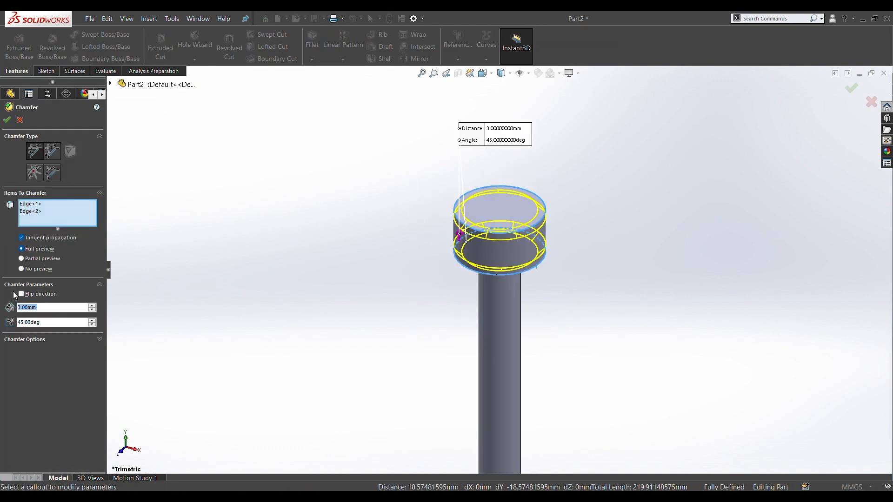
key("Return")
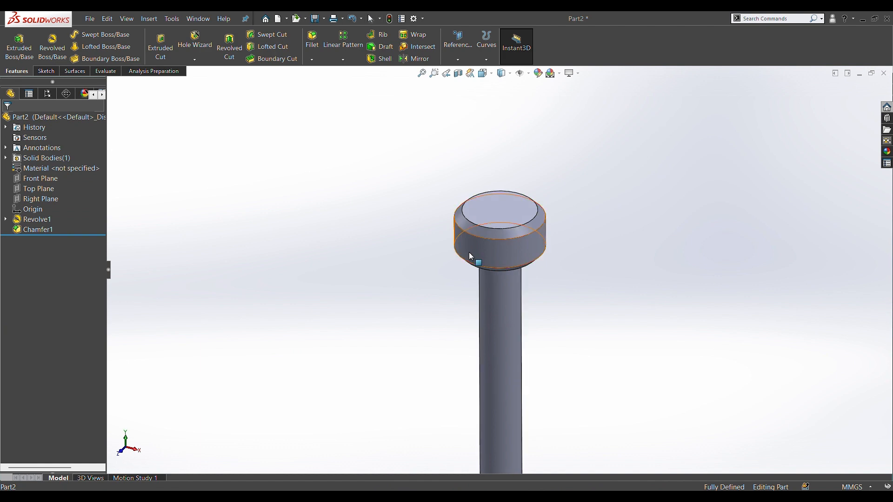
Step: Fillet the edge where the shank meets the underside of the head with a 2 mm radius
middle_click_drag(404, 361, 408, 273)
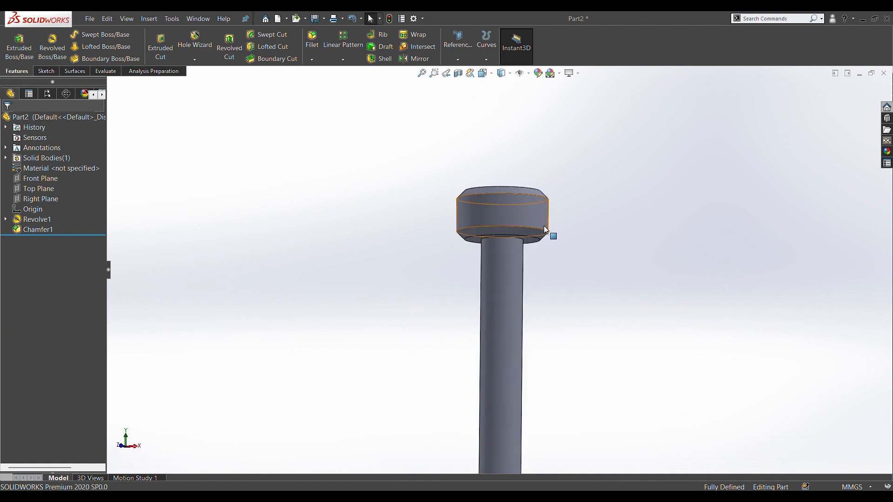
left_click(515, 240)
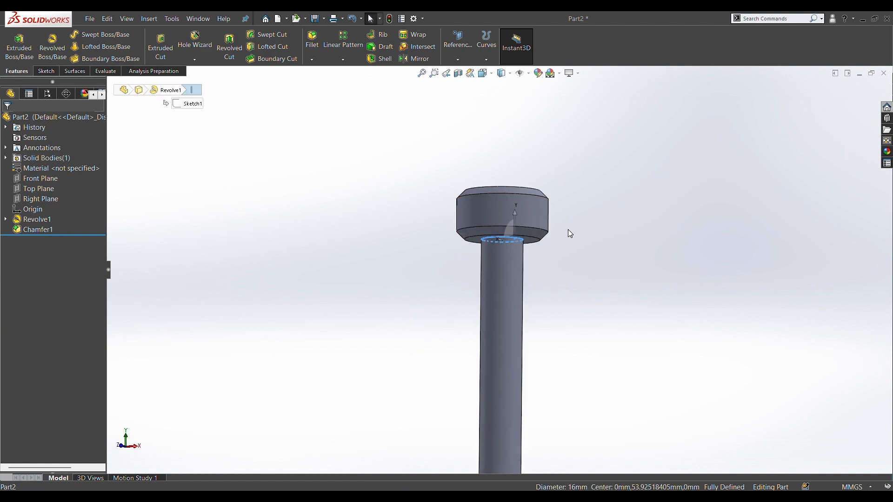
left_click(598, 215)
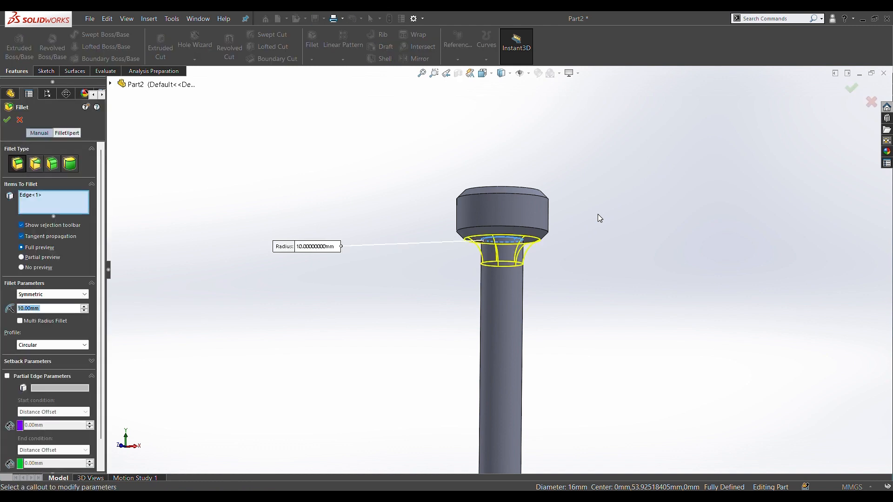
type("2")
key("Return")
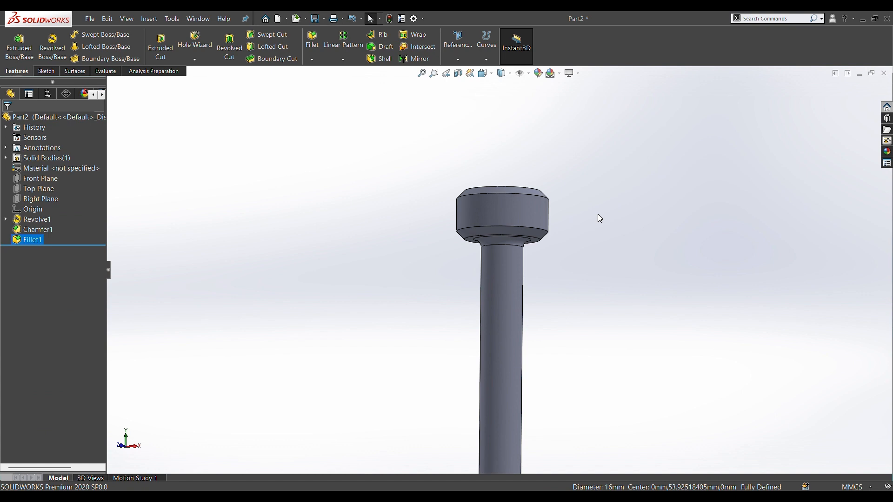
Step: Reopen the revolved feature's profile sketch for editing
scroll(596, 214, "up", 5)
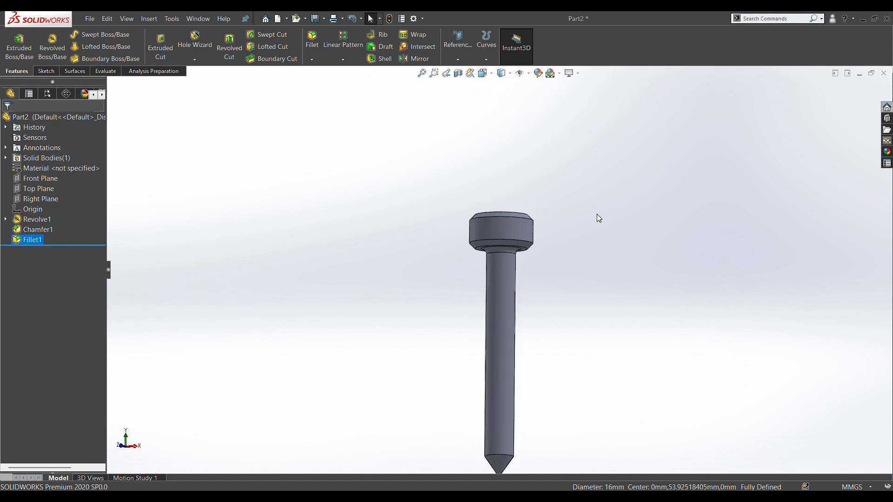
middle_click_drag(493, 309, 486, 328)
scroll(485, 329, "down", 3)
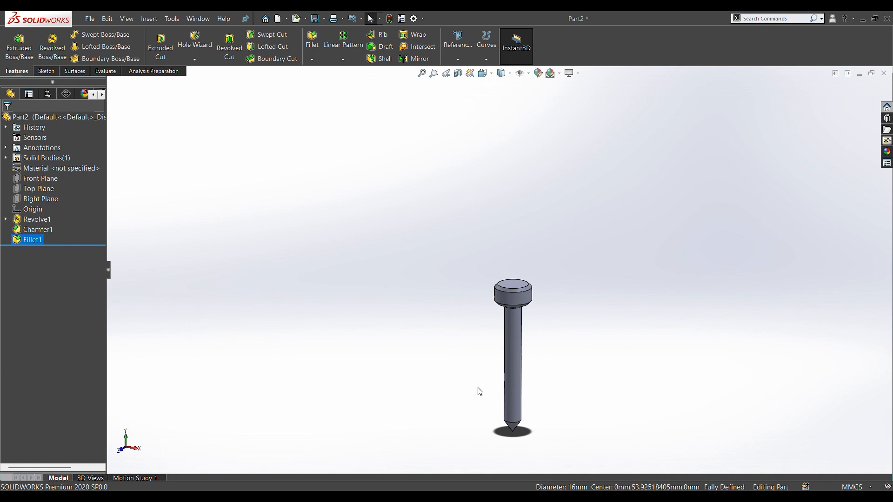
left_click(6, 220)
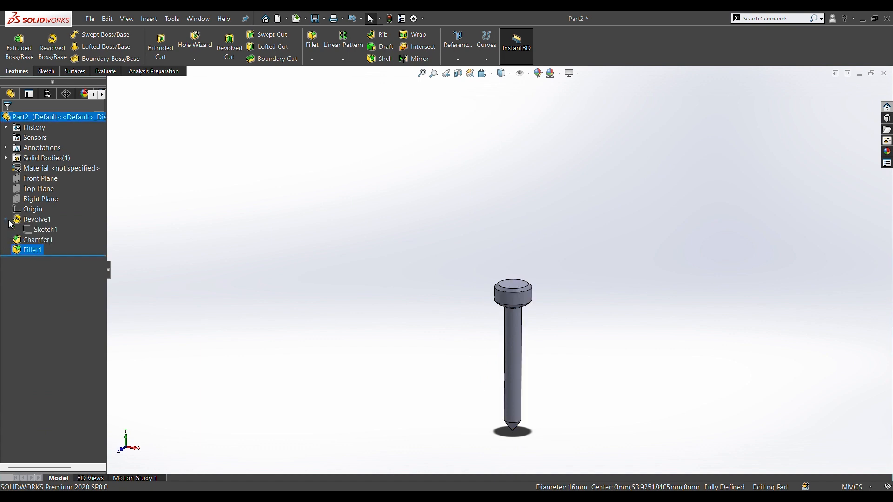
left_click(38, 230)
left_click(49, 199)
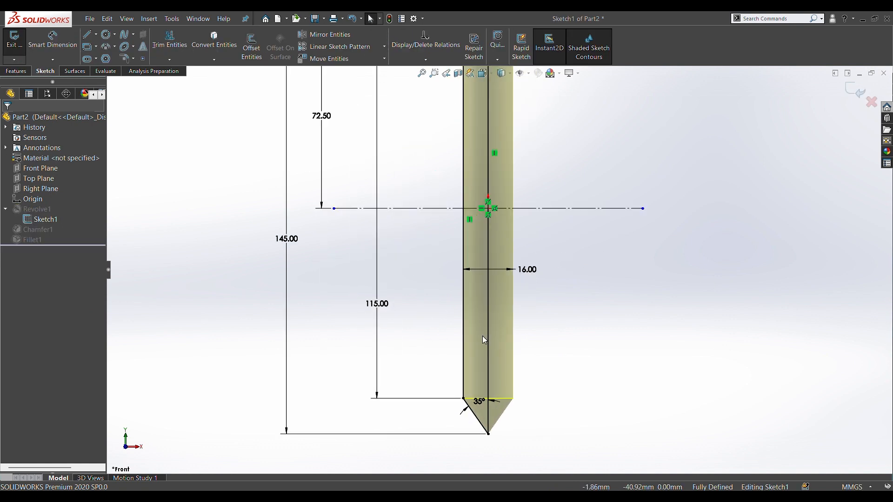
Step: Sketch a short horizontal line inward from the shank's lower side line, continued by a vertical line down past the slanted tip line
key("l")
left_click(463, 351)
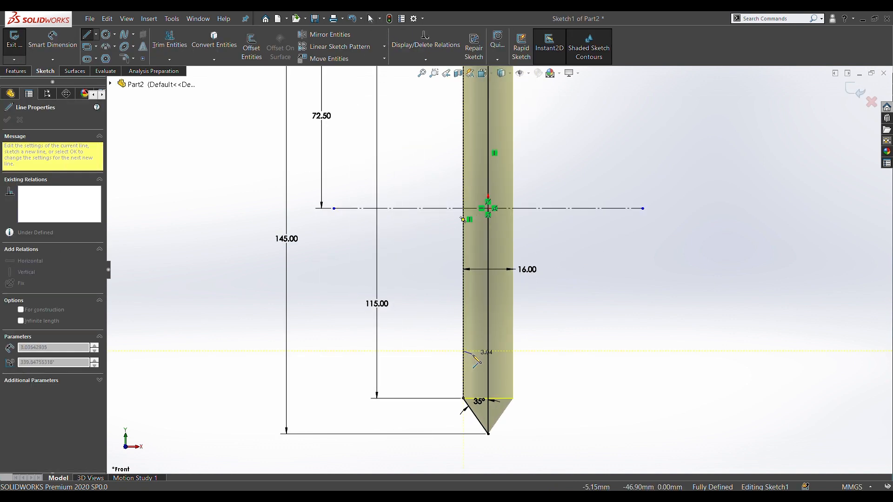
left_click(471, 352)
left_click(472, 420)
key("Escape")
Step: Trim the shank side line below the new step and the part of the new vertical line extending beyond the slanted tip line
scroll(467, 383, "down", 1)
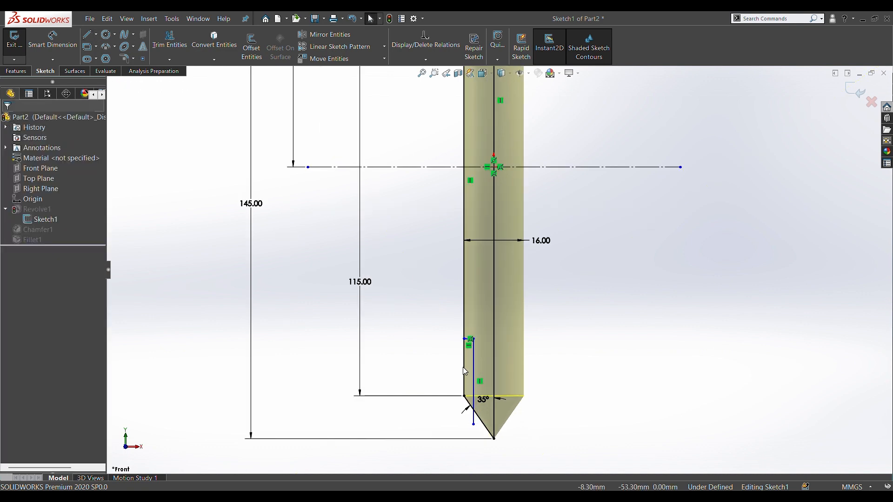
scroll(462, 367, "down", 2)
key("t")
left_click_drag(454, 324, 475, 349)
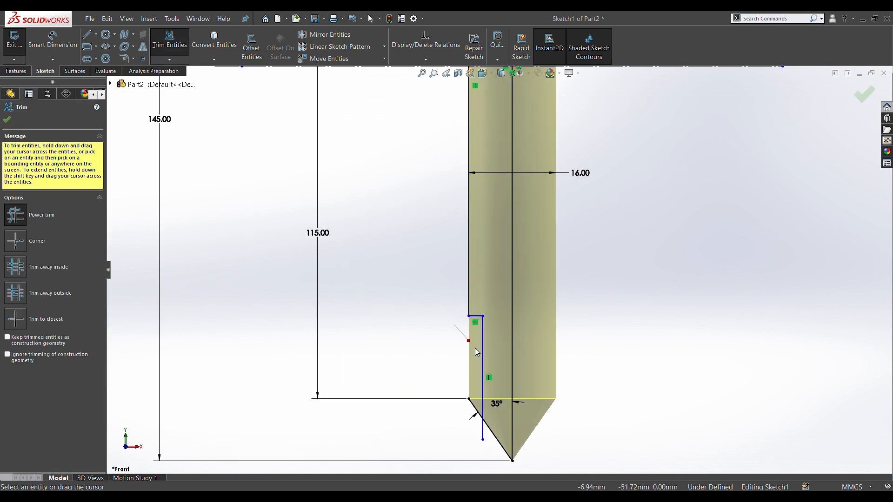
left_click_drag(476, 426, 489, 435)
key("Escape")
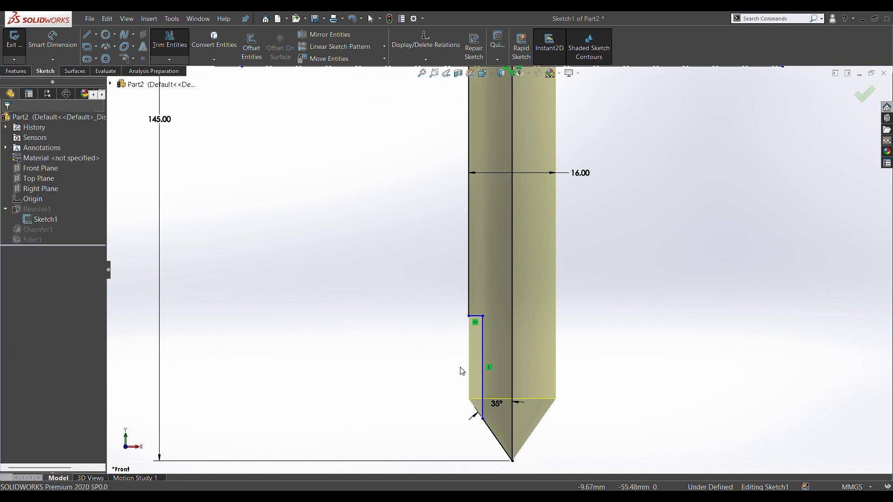
Step: Dimension the distance from the step's new vertical line to the revolve axis and set it to 6 mm
key("d")
left_click(484, 347)
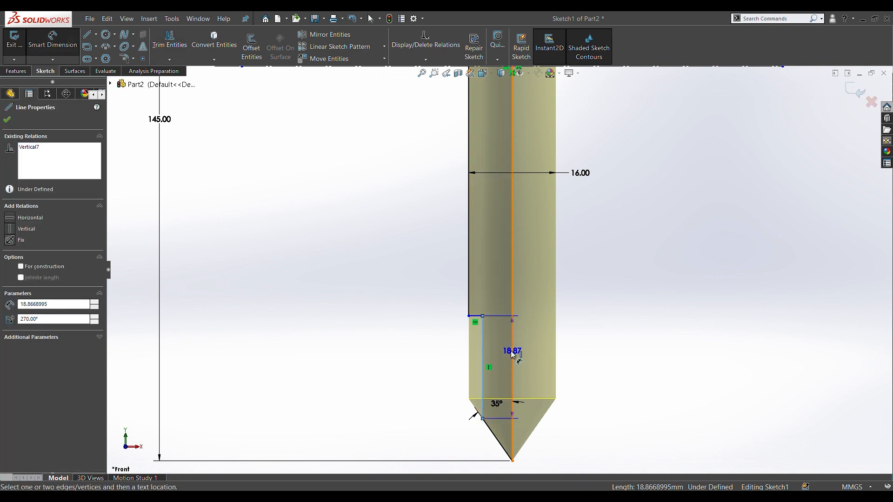
left_click(512, 354)
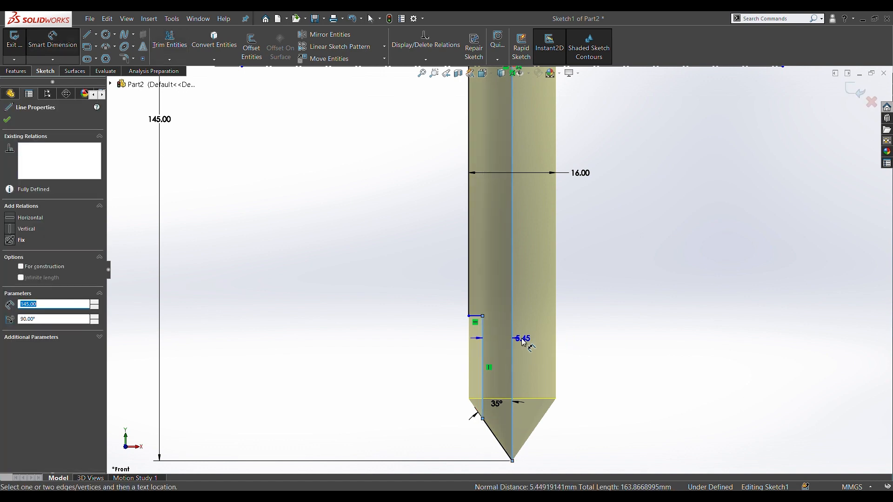
left_click(497, 340)
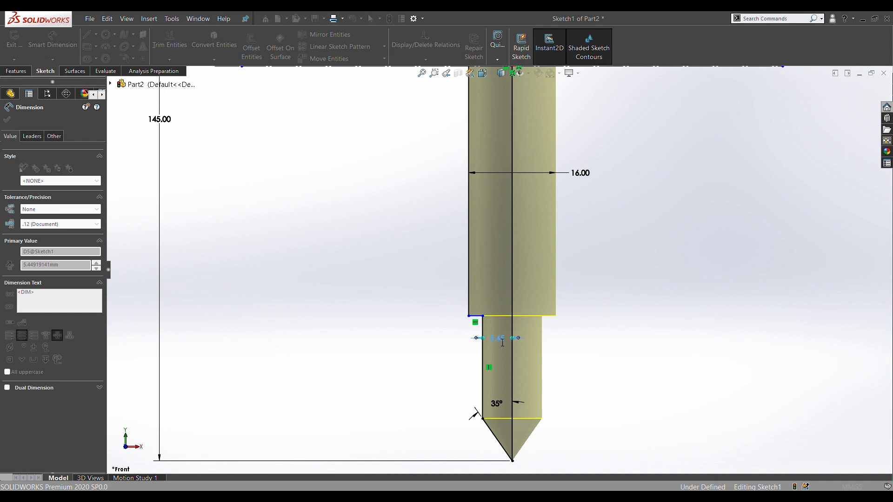
type("6")
key("Return")
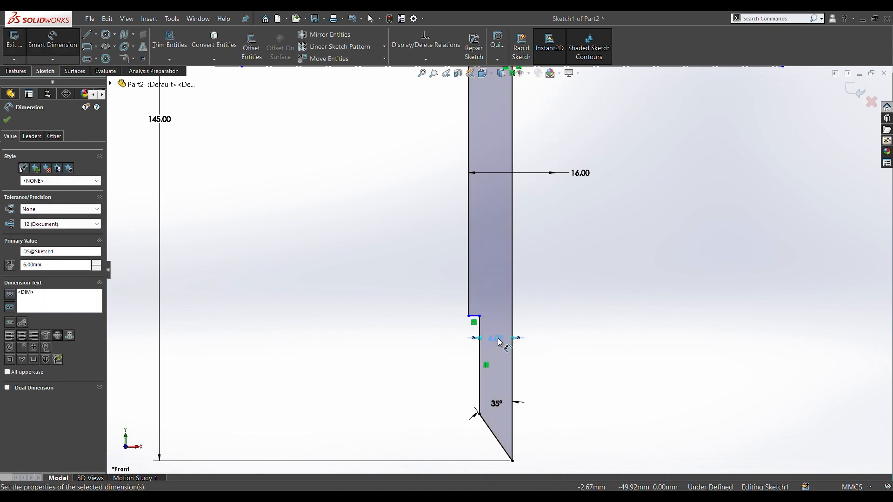
left_click(444, 364)
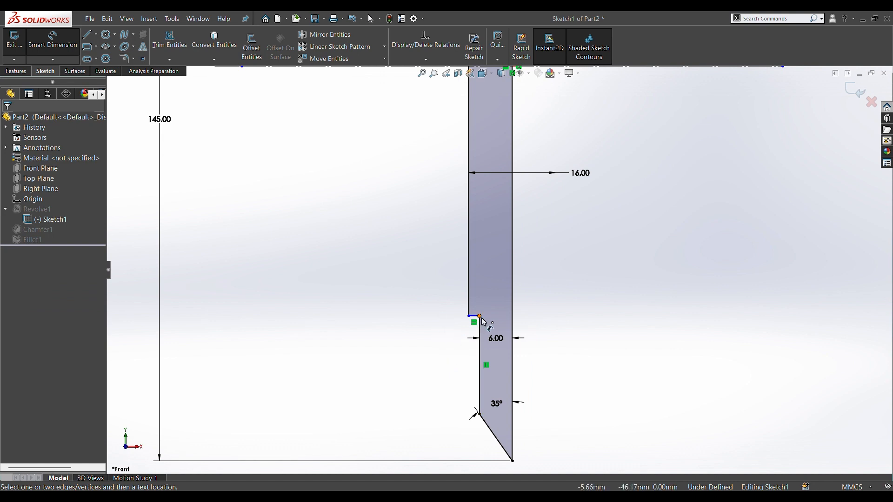
Step: Dimension the length of the reduced step's vertical line and set it to 20 mm
left_click(480, 328)
left_click(444, 345)
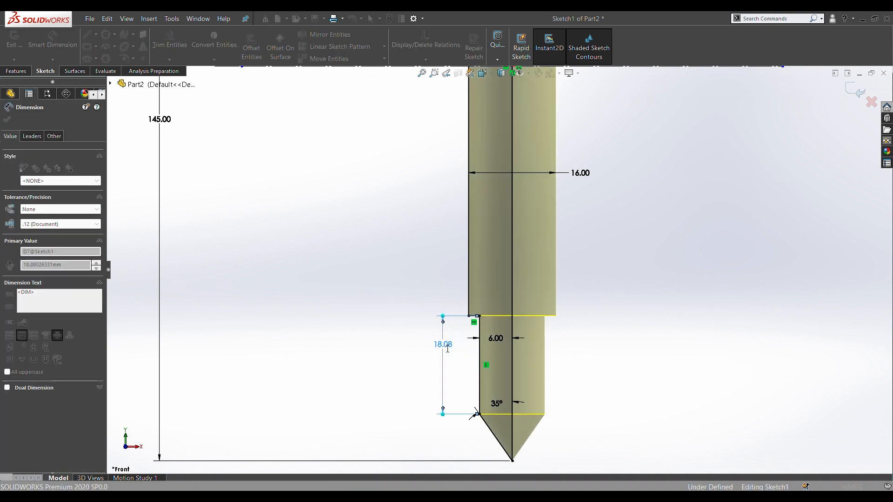
left_click(386, 336)
scroll(549, 136, "up", 8)
scroll(473, 183, "down", 3)
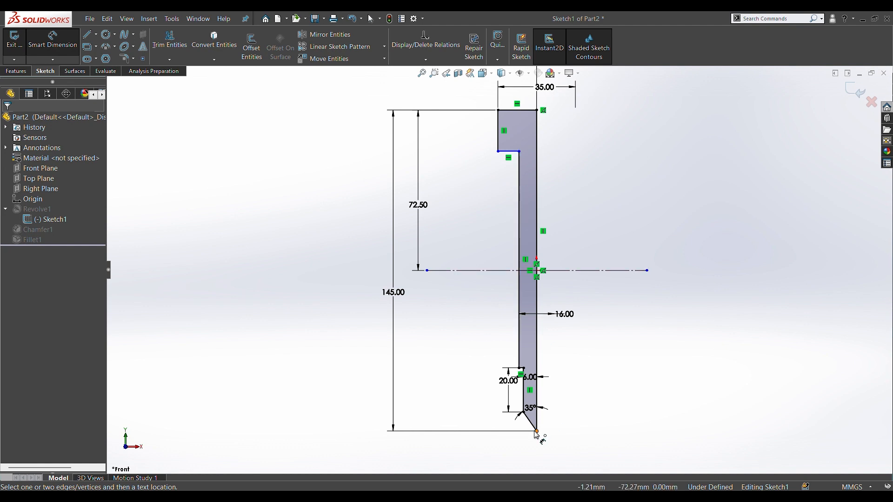
Step: Dimension the distance from the pin's tip to the underside of the head as 115 mm and exit the sketch
left_click(533, 271)
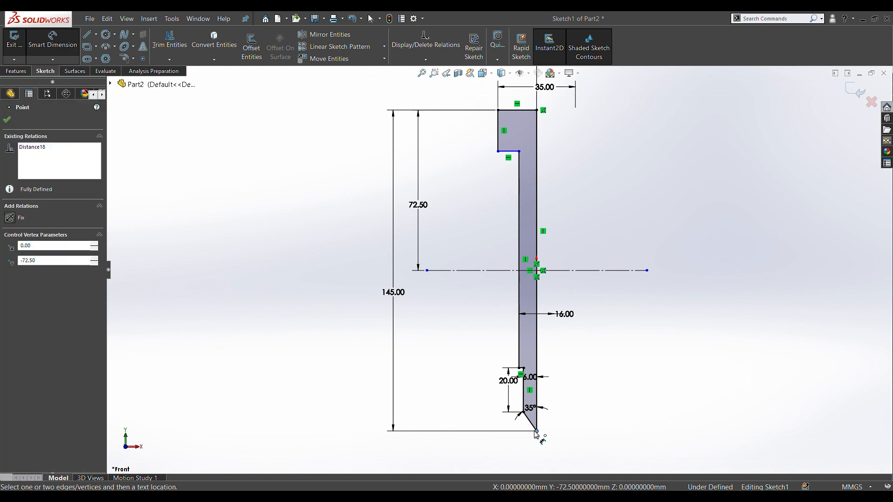
left_click(510, 152)
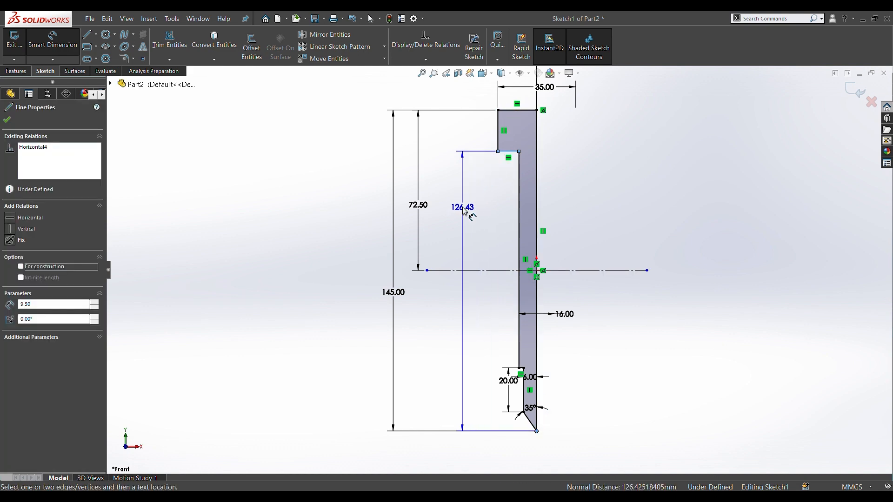
left_click(463, 210)
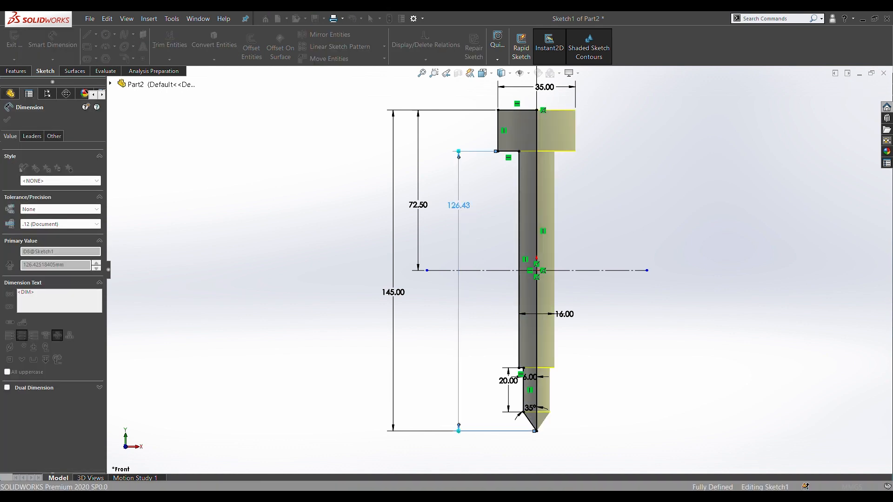
type("115")
key("Return")
left_click(593, 216)
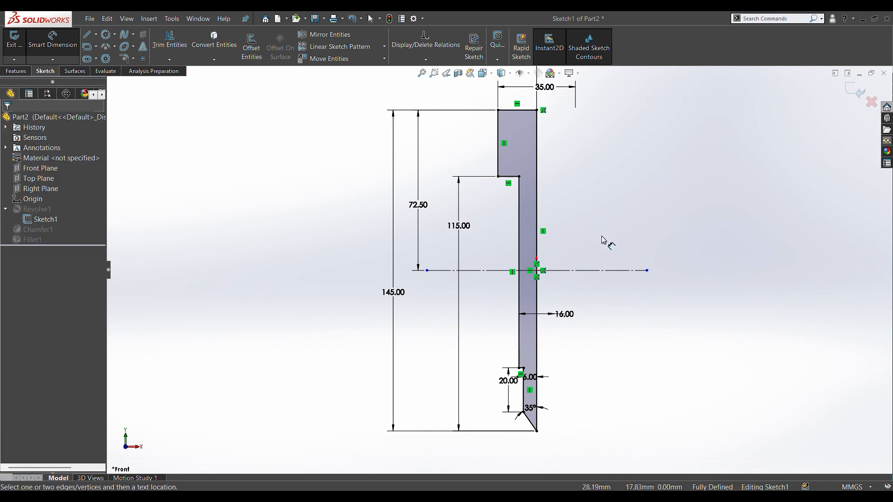
left_click(856, 91)
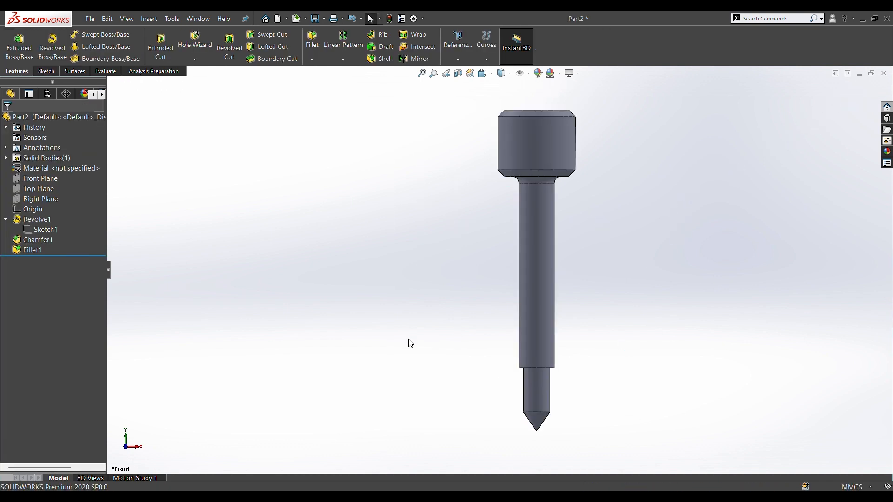
Step: Start a Thread feature and select the circular edge at the shank's lower end, above the reduced step, as its location
middle_click_drag(403, 269, 403, 355)
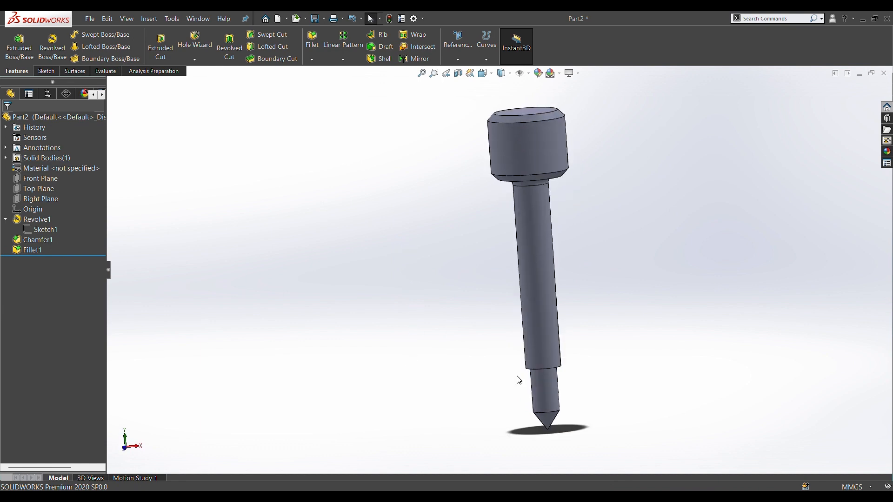
key("ctrl+7")
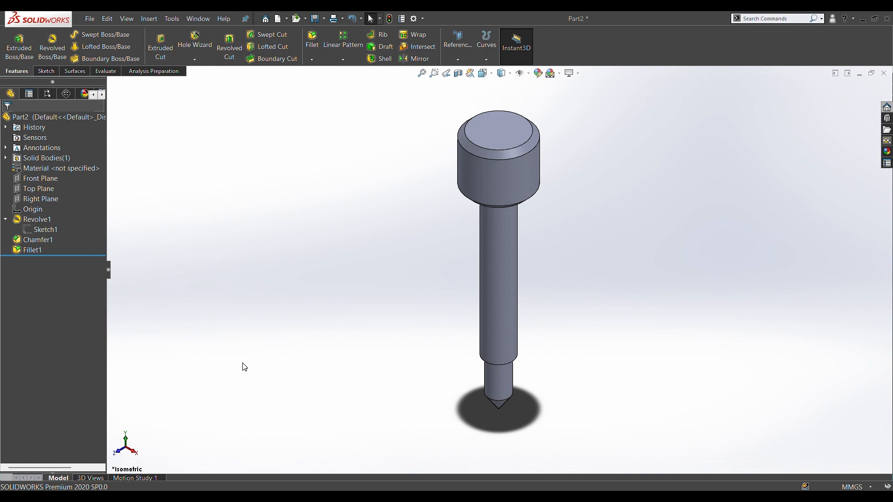
middle_click_drag(468, 322, 469, 272)
scroll(495, 323, "down", 4)
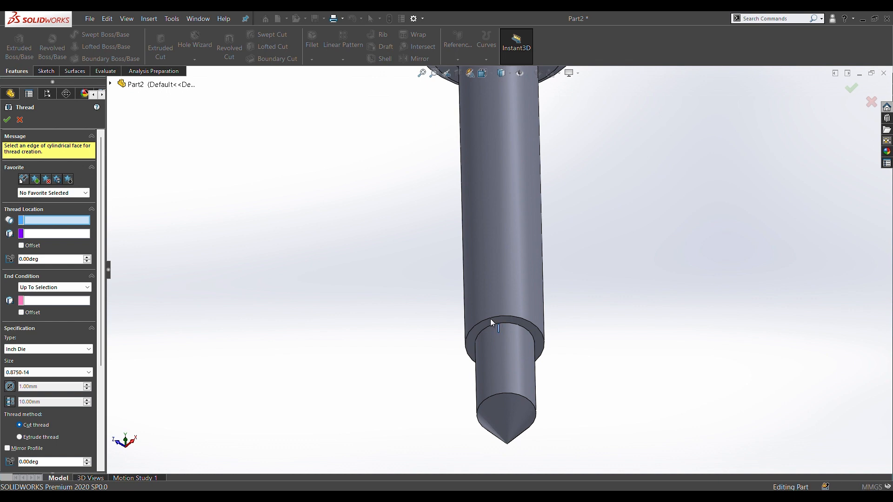
left_click(490, 319)
scroll(490, 319, "up", 3)
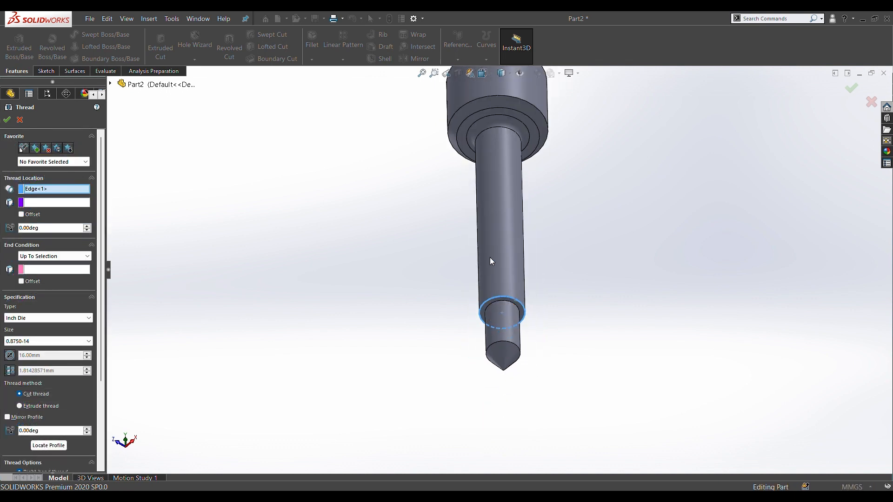
middle_click_drag(491, 260, 489, 291)
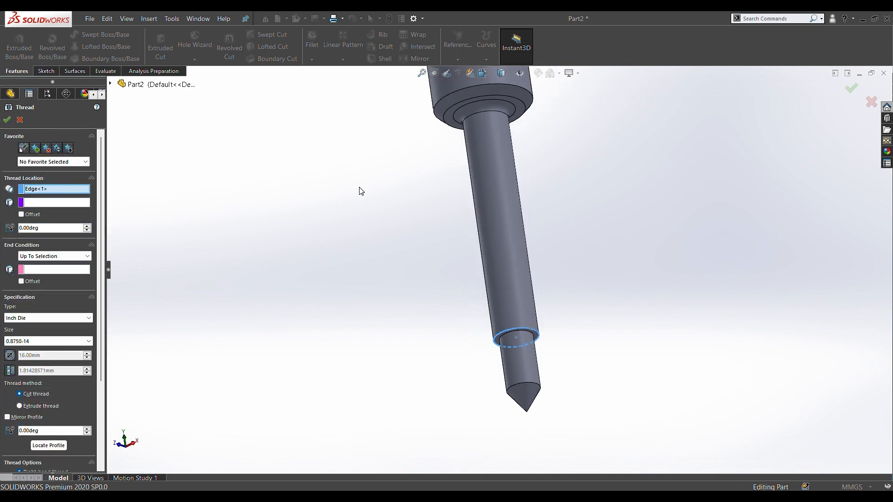
Step: Give the thread a Blind end condition with a depth of 105 mm and the Metric Tap type
left_click(32, 257)
left_click(34, 264)
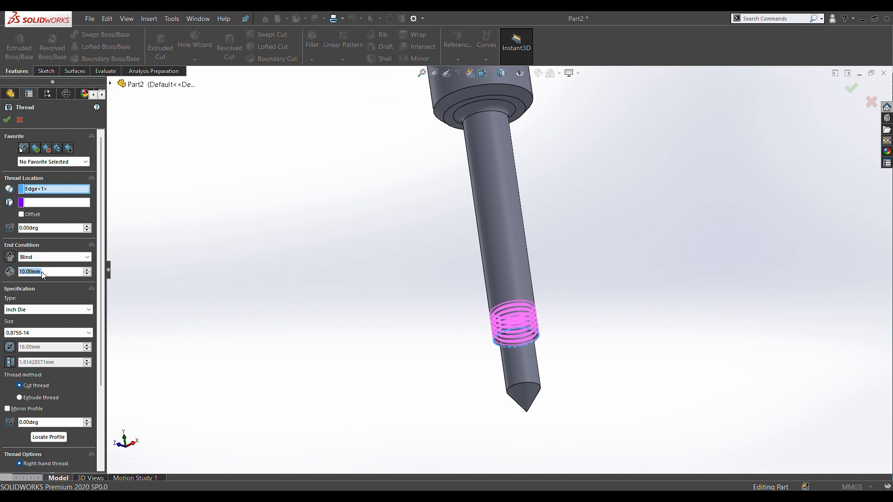
type("105")
key("Return")
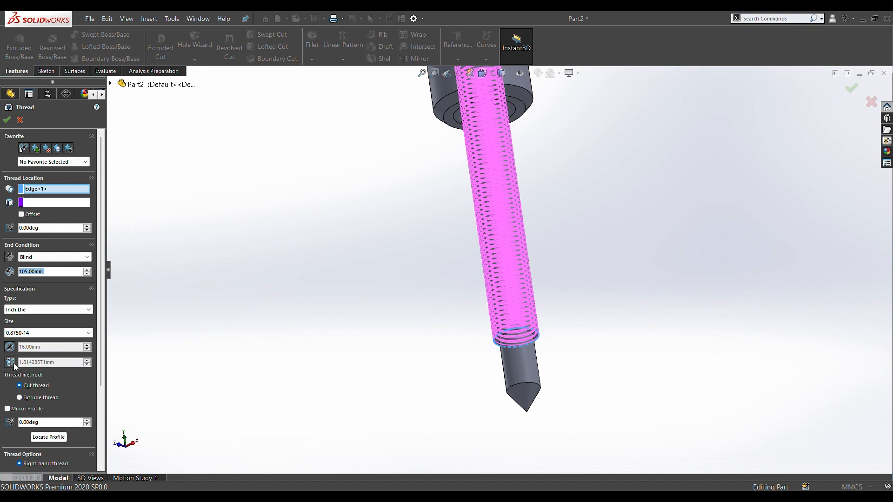
left_click(54, 308)
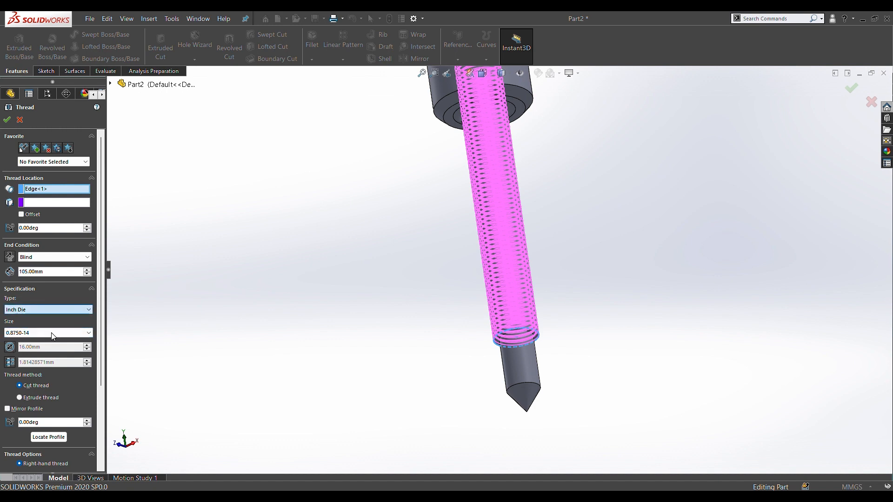
left_click(50, 339)
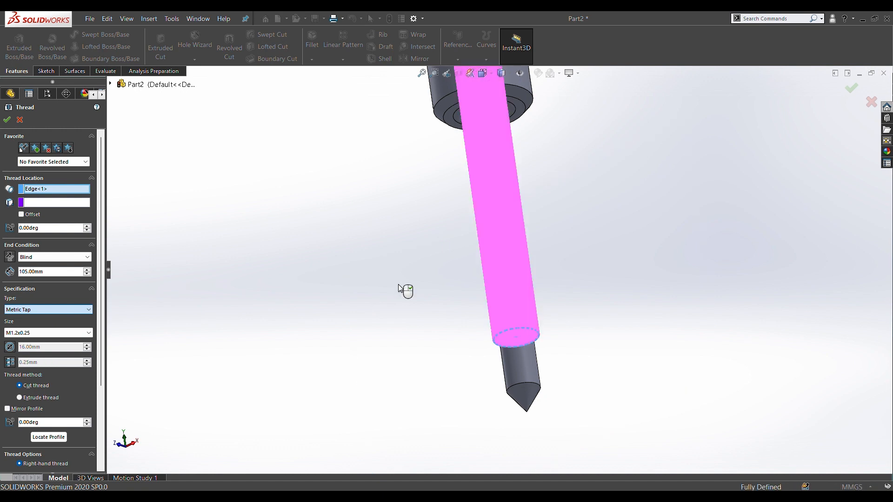
Step: Reduce the thread depth to 85 mm and check where the thread ends beneath the head
scroll(404, 289, "up", 4)
middle_click_drag(405, 289, 458, 335)
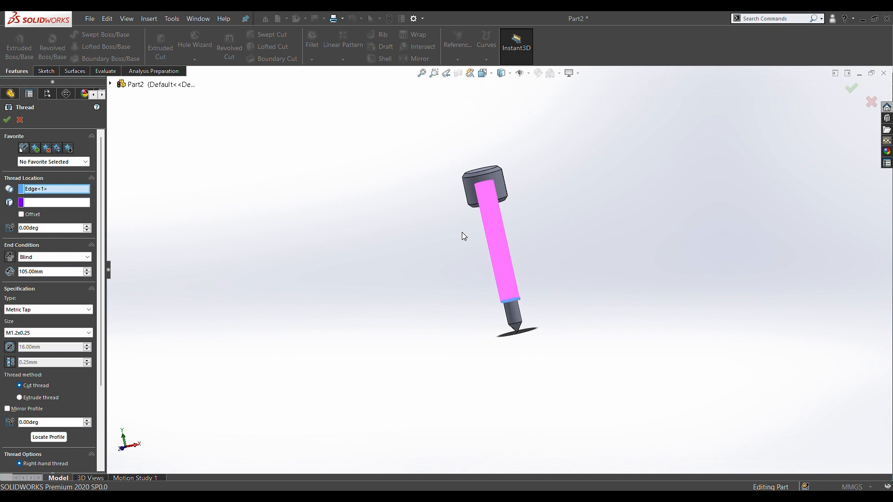
left_click(64, 274)
scroll(64, 274, "up", 2)
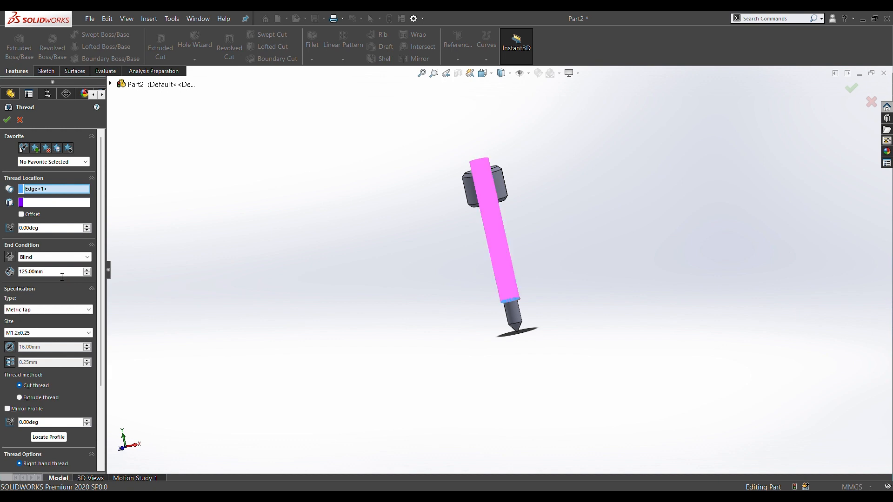
scroll(64, 278, "down", 2)
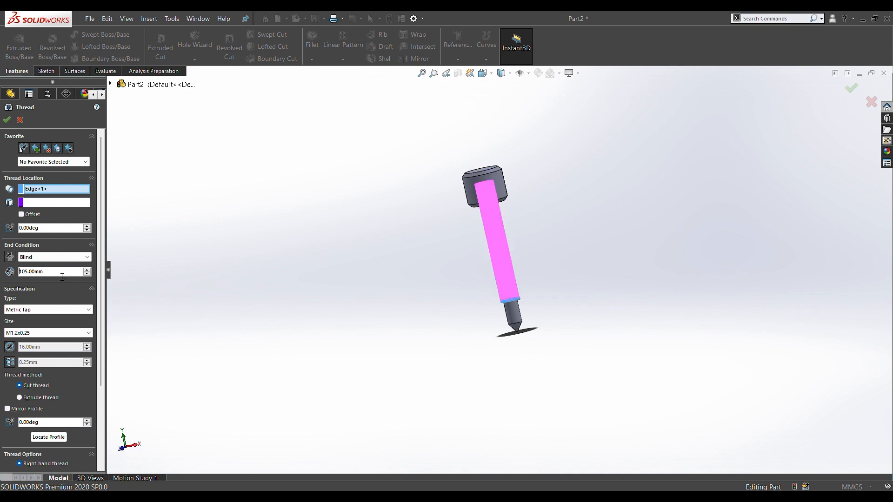
scroll(65, 279, "down", 2)
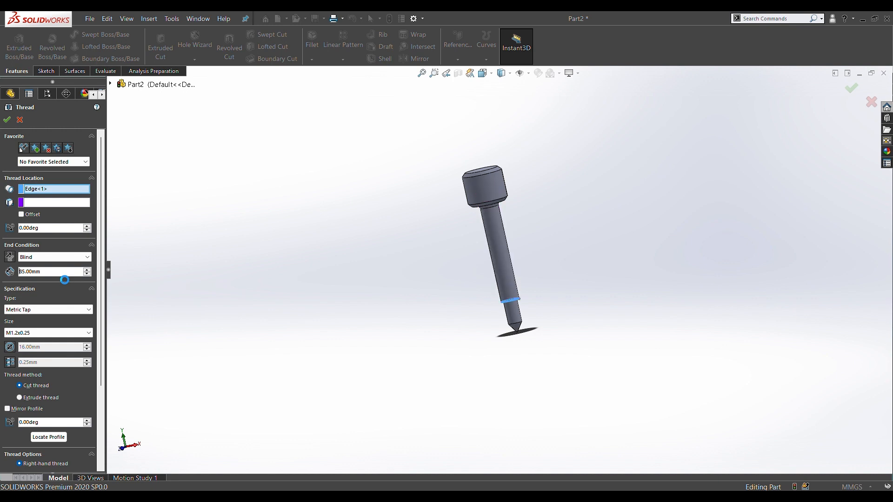
scroll(491, 193, "down", 5)
scroll(480, 235, "up", 2)
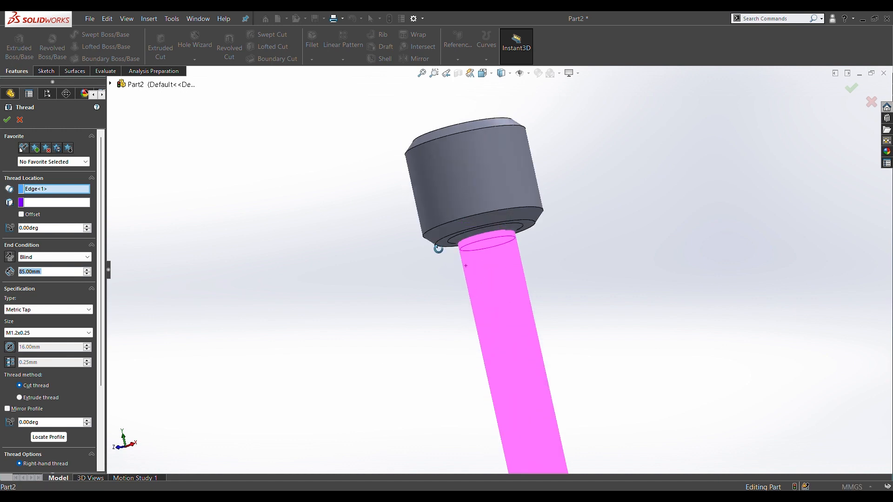
scroll(480, 232, "down", 8)
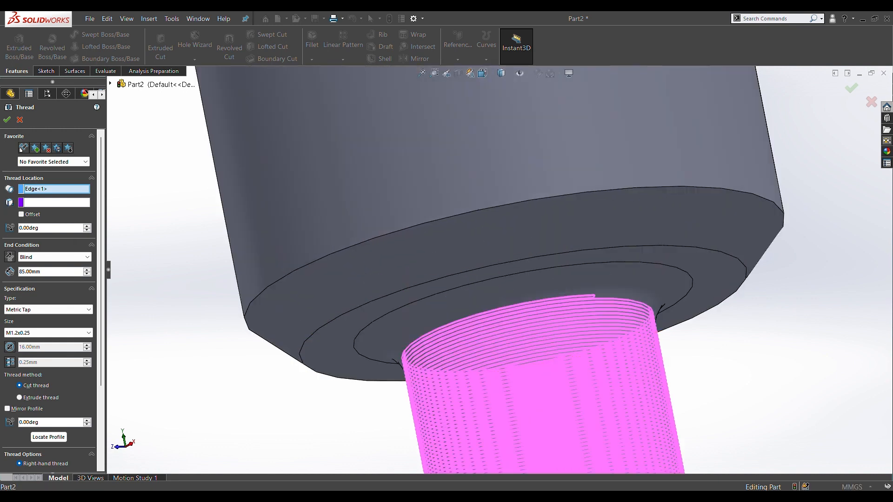
Step: Mirror the thread profile horizontally and create the cut thread
scroll(96, 338, "down", 3)
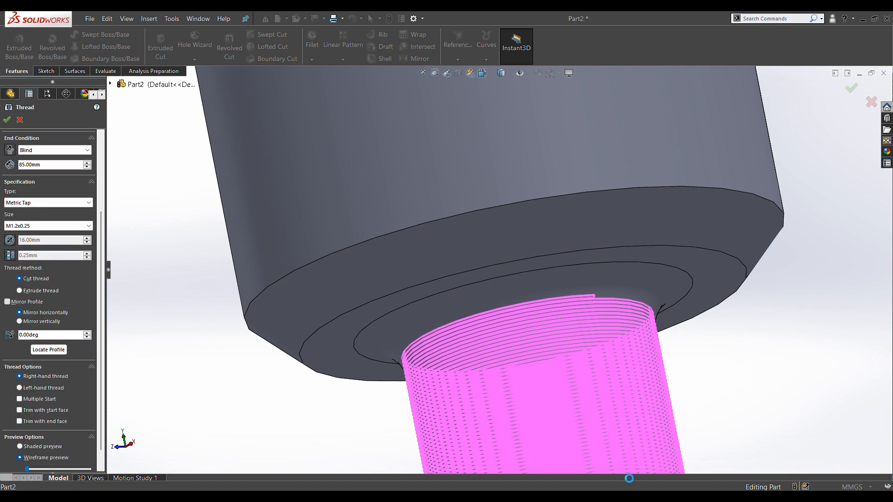
left_click(7, 119)
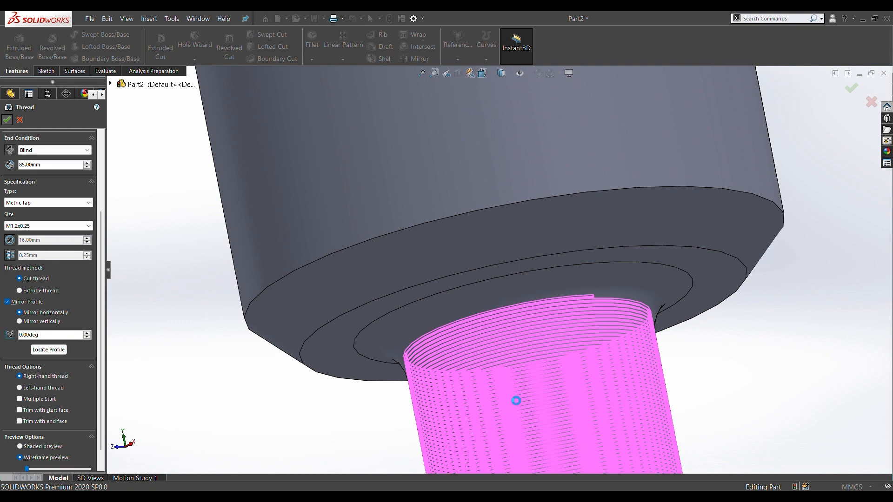
key("Return")
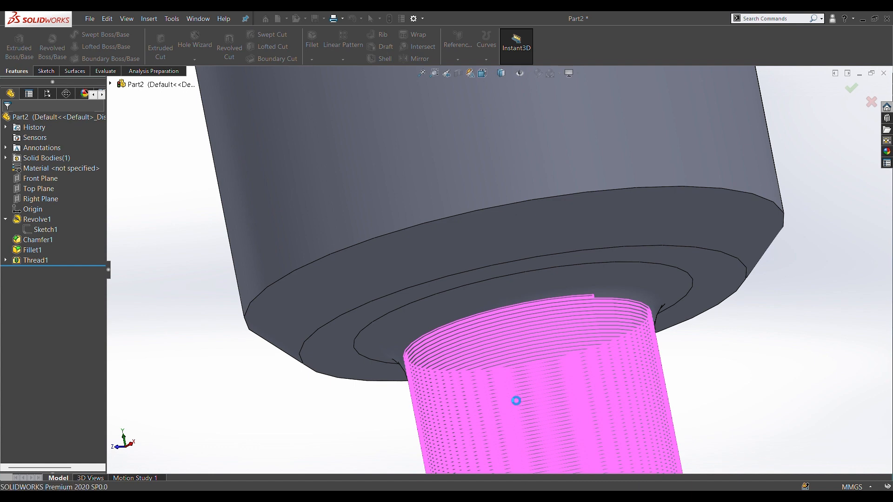
Step: Examine the threaded shank in isometric and front views and up close
key("ctrl+7")
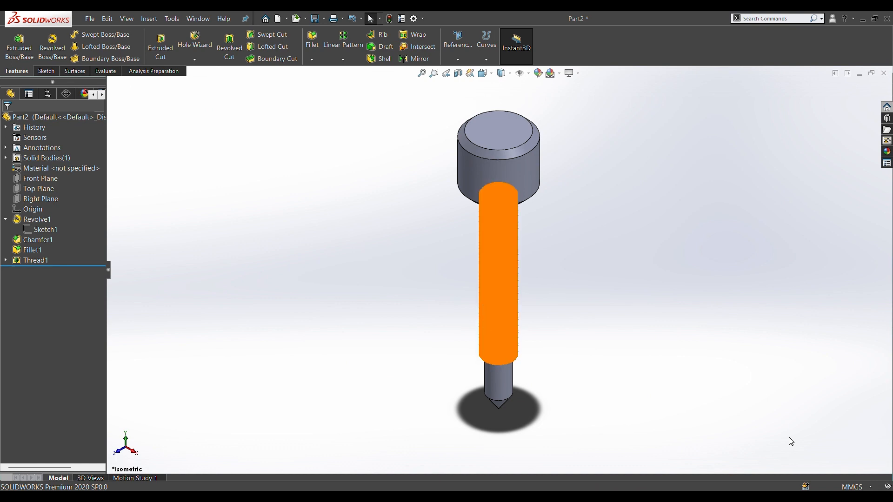
key("ctrl+1")
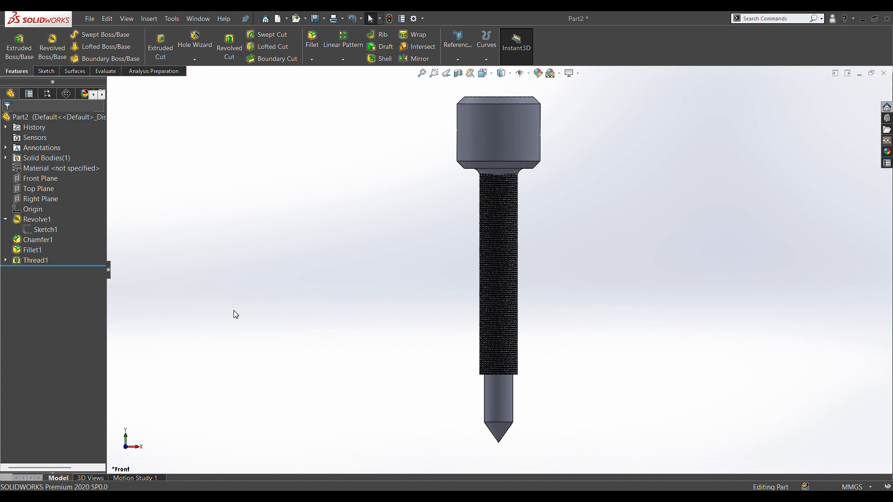
key("f")
key("z")
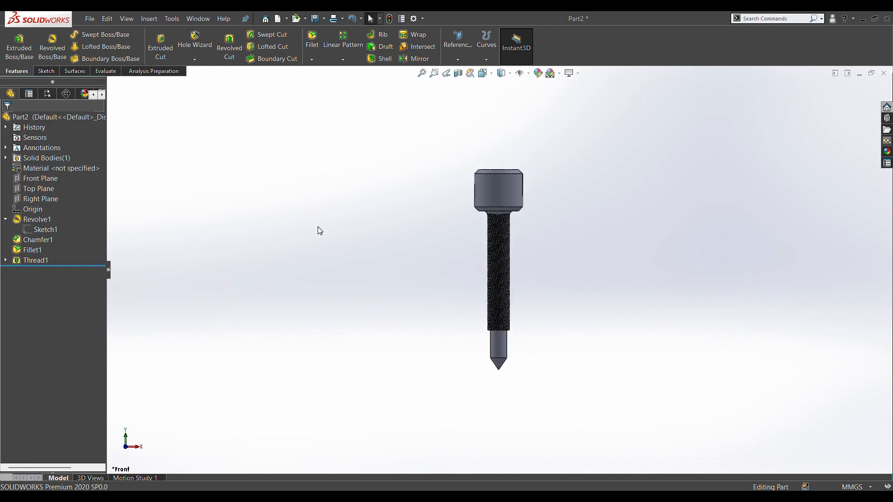
scroll(518, 243, "down", 3)
key("ctrl+7")
scroll(493, 238, "down", 10)
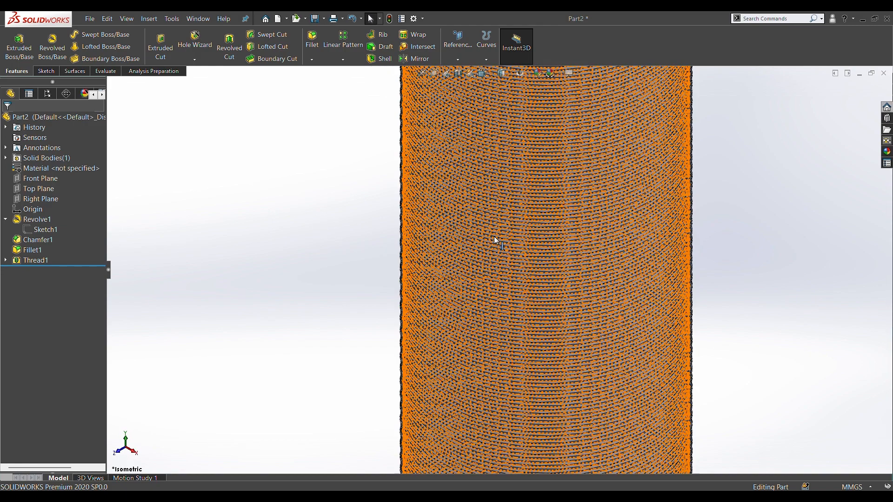
scroll(494, 236, "down", 10)
scroll(494, 236, "up", 10)
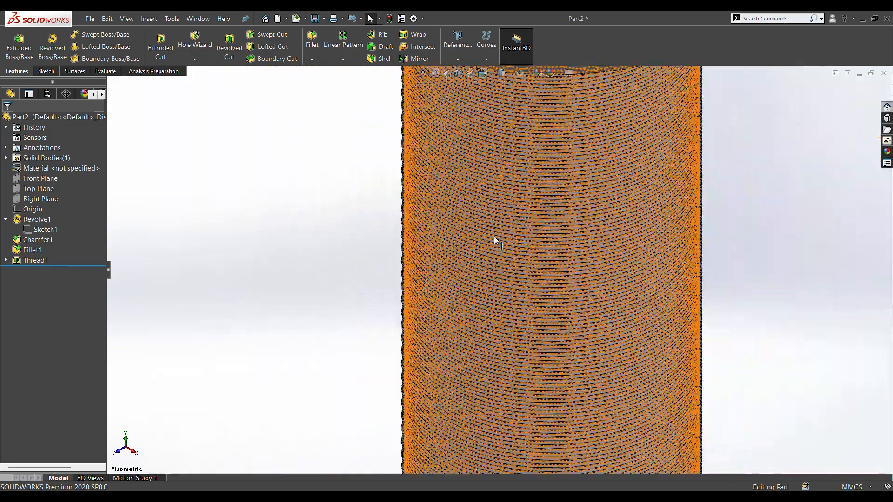
Step: Reopen the thread feature for editing and override its pitch with 2 mm
scroll(494, 236, "up", 10)
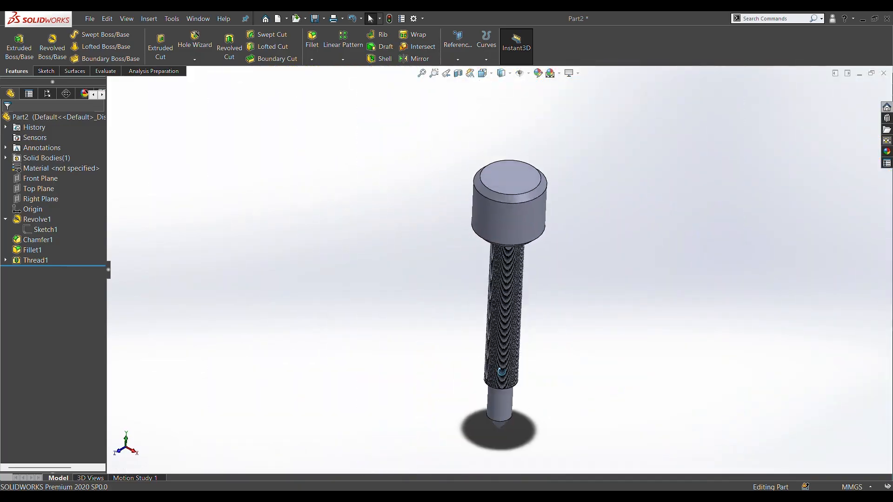
scroll(489, 363, "down", 10)
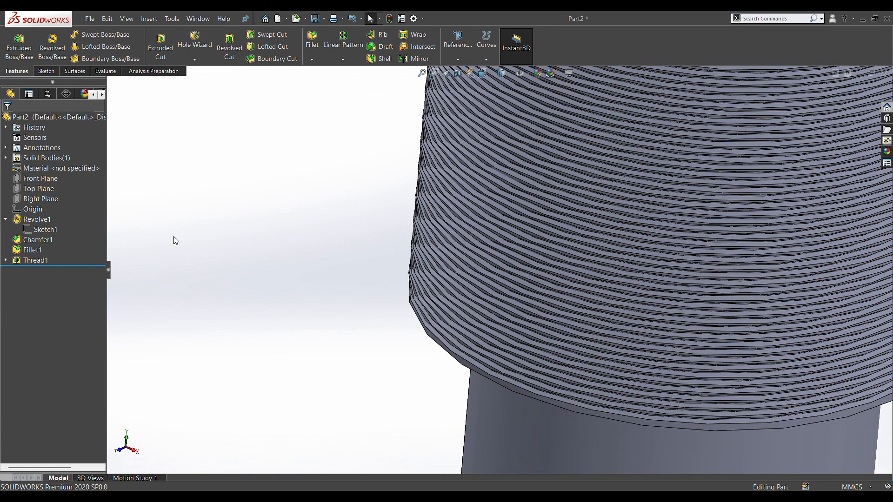
left_click(21, 240)
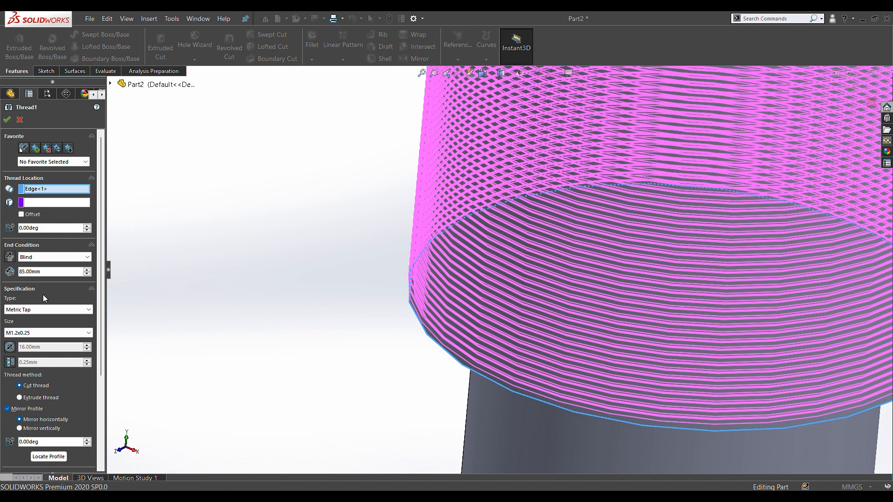
left_click(10, 363)
key("BackSpace")
key("BackSpace")
key("BackSpace")
key("BackSpace")
key("BackSpace")
key("BackSpace")
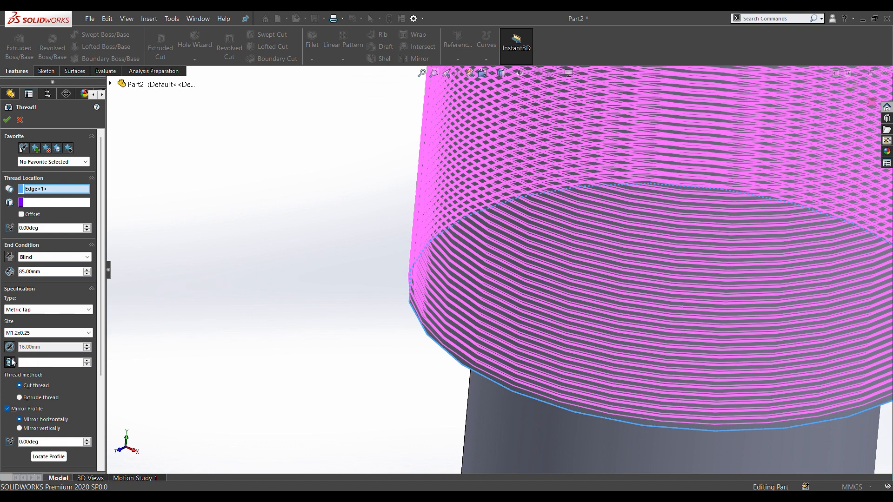
type("2")
key("Return")
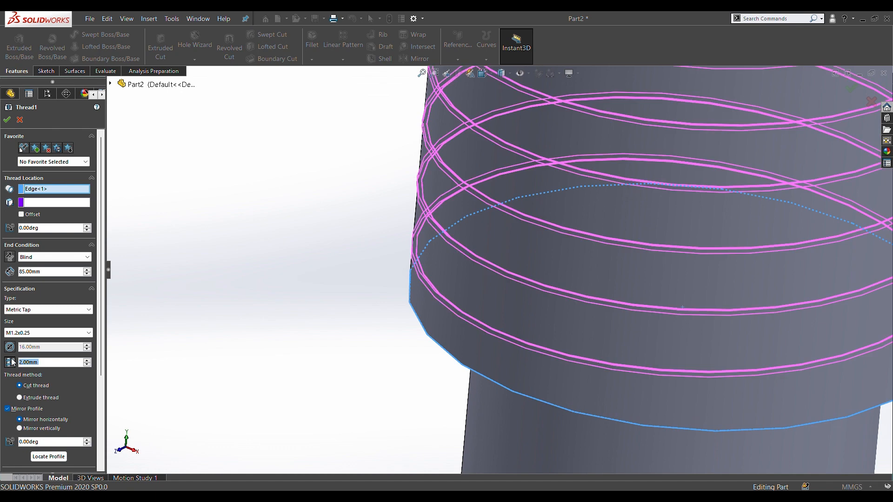
Step: Try a 1.5 mm thread pitch, then set the pitch to 0.5 mm and rebuild the thread
type("1.5")
key("Return")
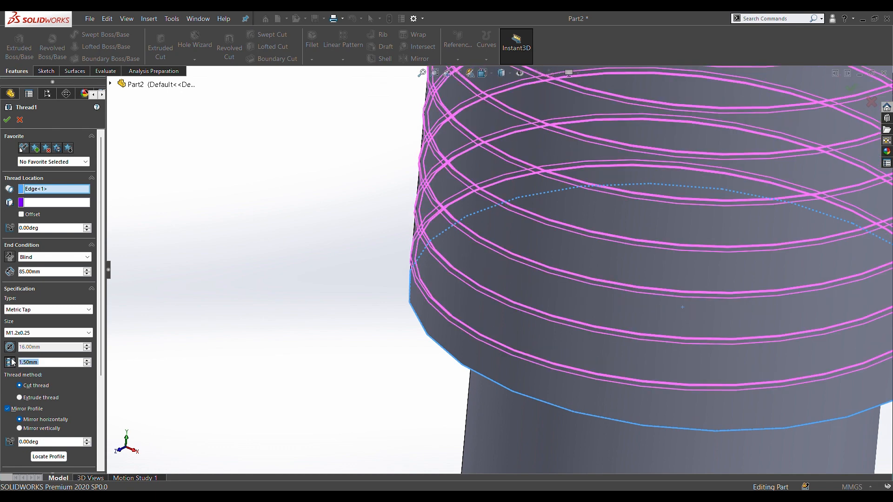
type("0.5")
key("Return")
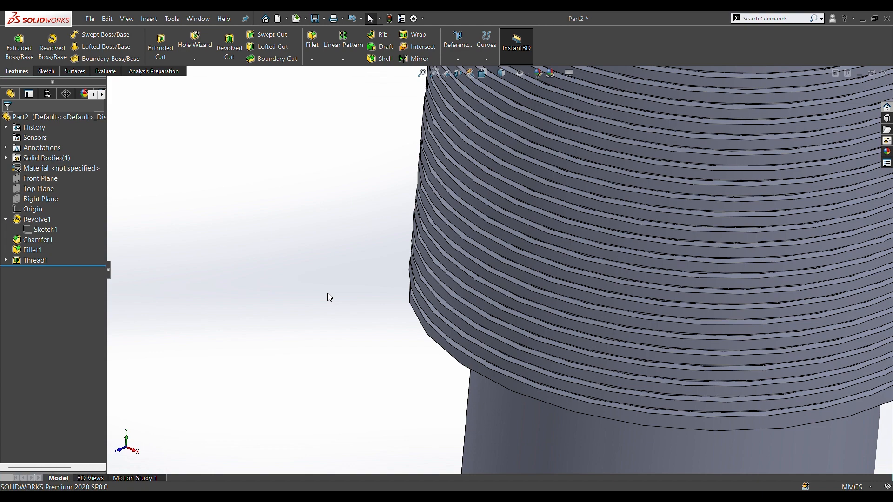
Step: Start a sketch on the Right Plane and draw a 24 mm vertical construction line between the head's two chamfer edges
key("ctrl+1")
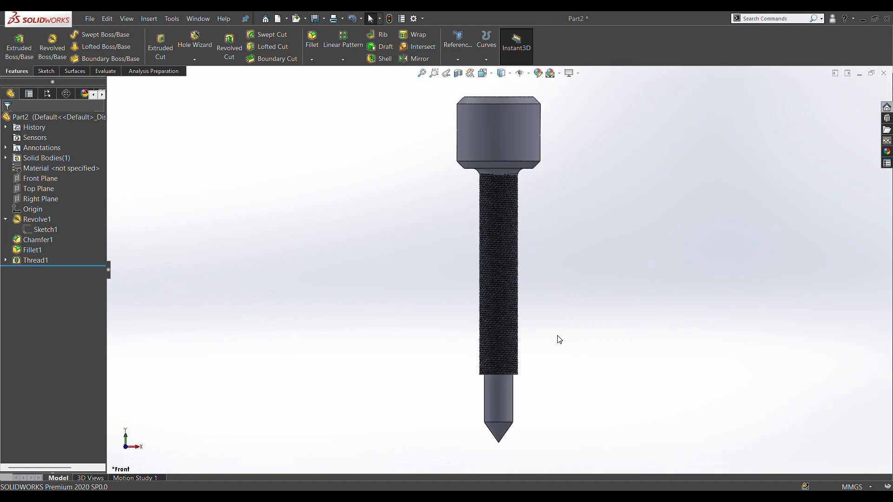
key("ctrl+7")
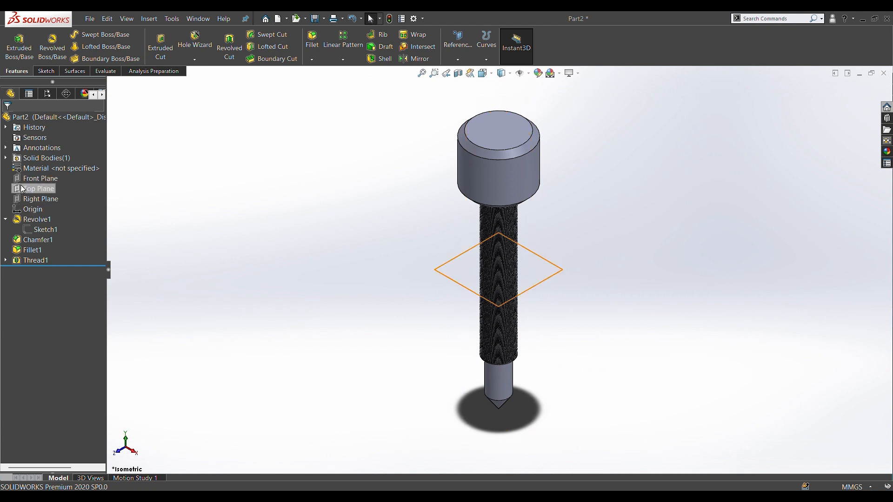
left_click(26, 199)
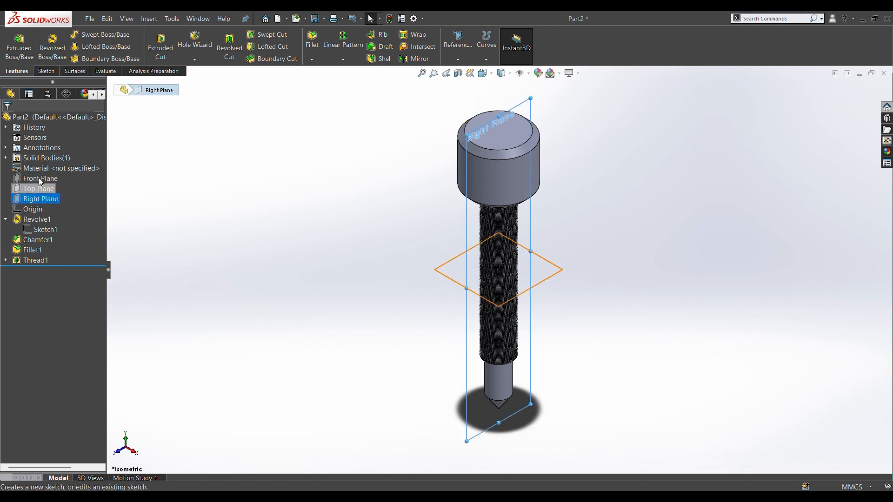
left_click(41, 182)
scroll(509, 124, "up", 3)
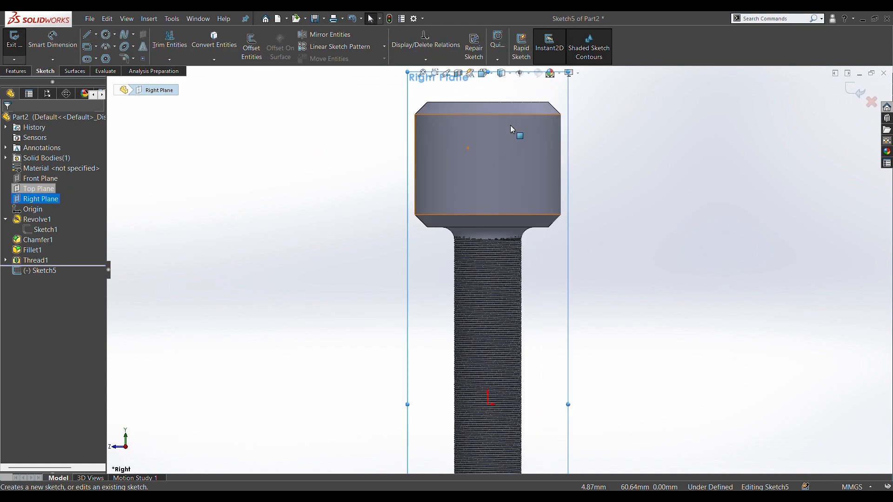
key("l")
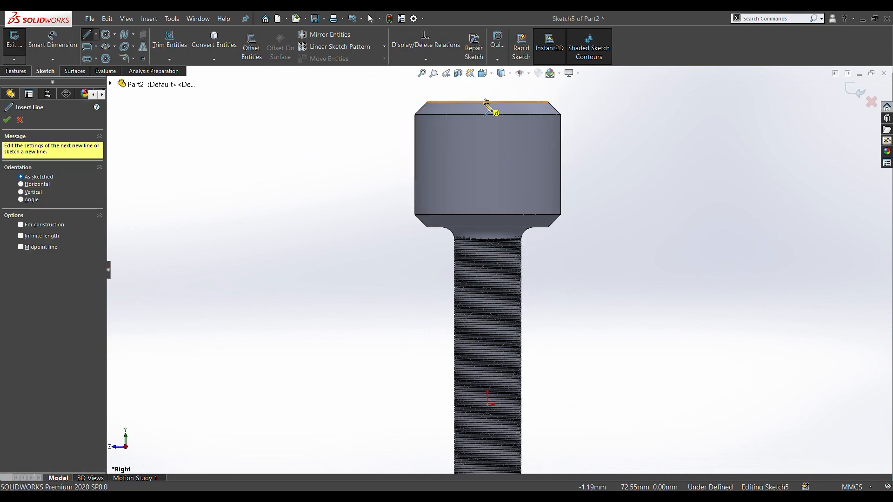
left_click(487, 102)
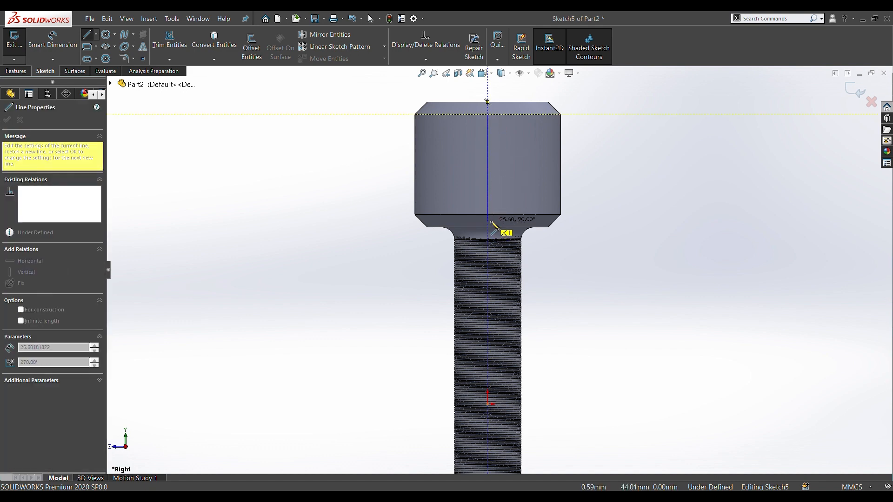
double_click(487, 214)
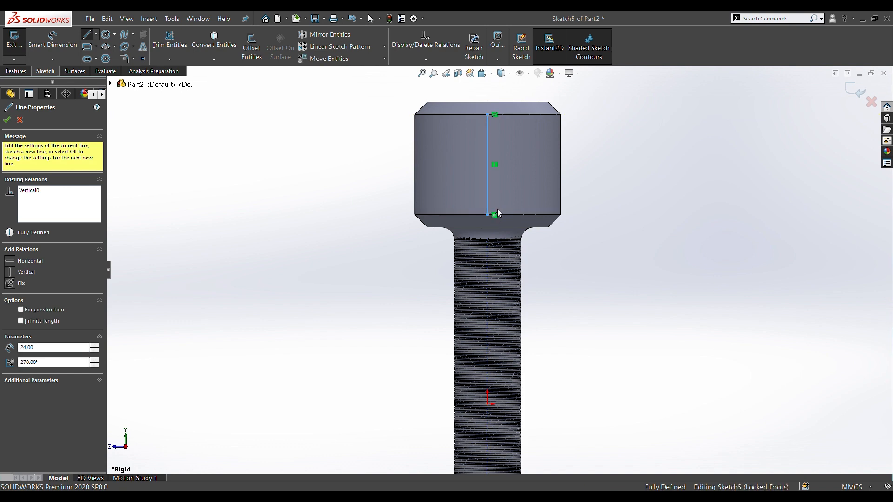
key("Escape")
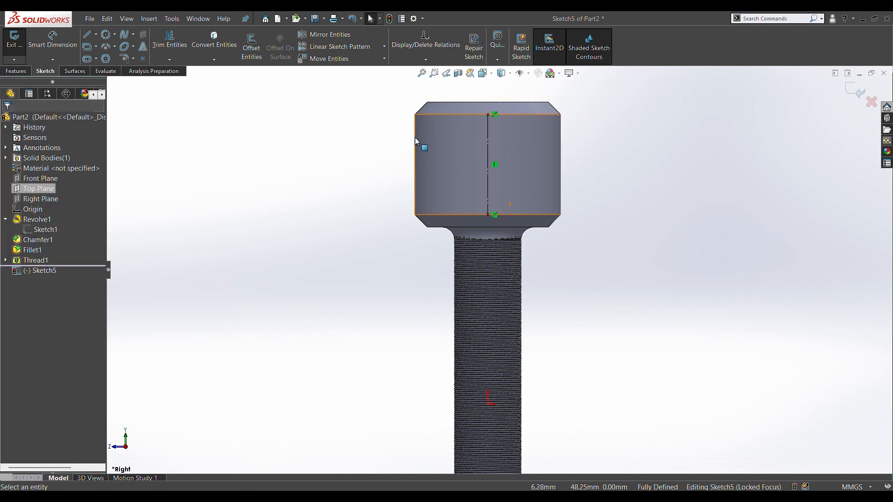
Step: Sketch a circle of about 5.75 mm radius centred on the midpoint of the head's construction line
scroll(479, 152, "down", 1)
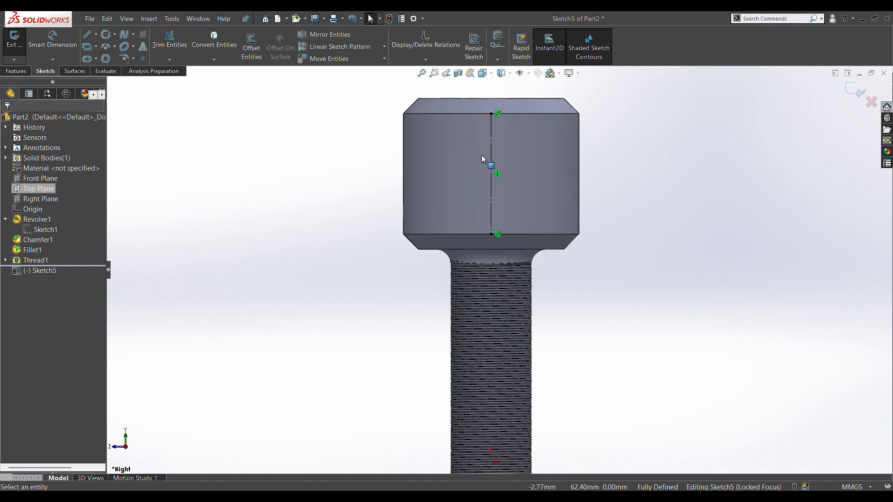
right_click_drag(483, 155, 497, 184)
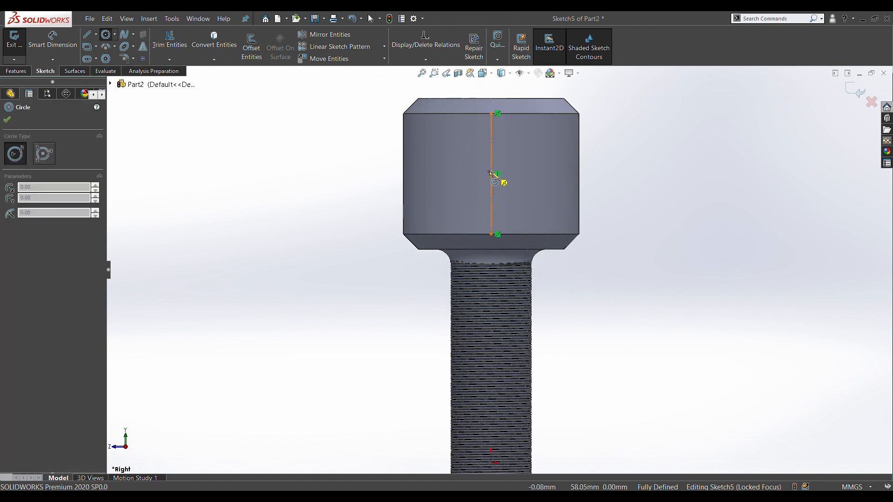
left_click(491, 173)
left_click(517, 161)
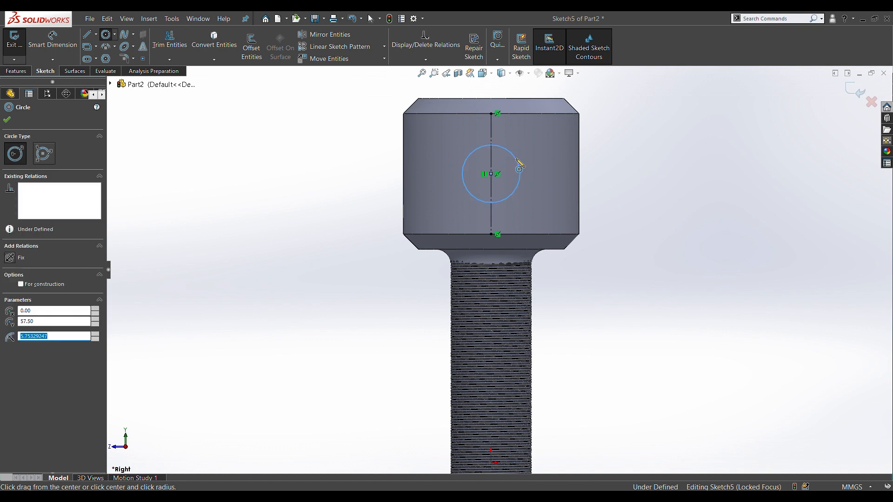
key("Escape")
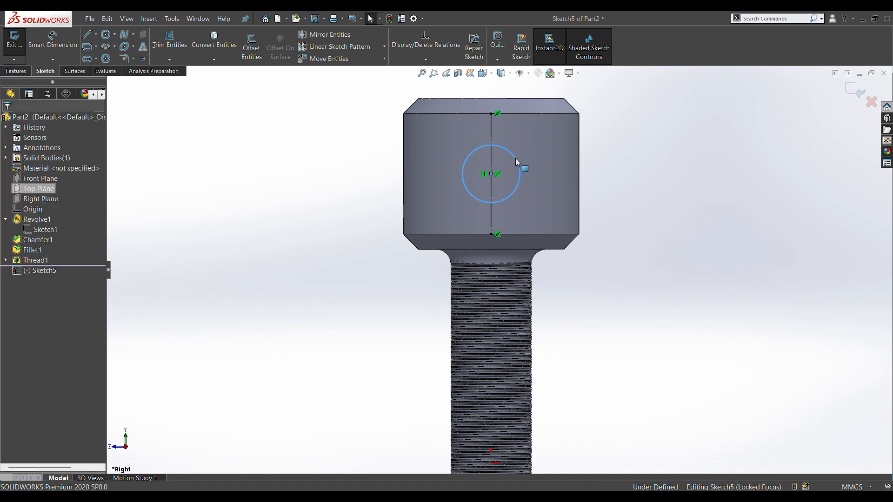
Step: Dimension the circle's diameter as 10 mm
key("d")
left_click(517, 161)
left_click(549, 140)
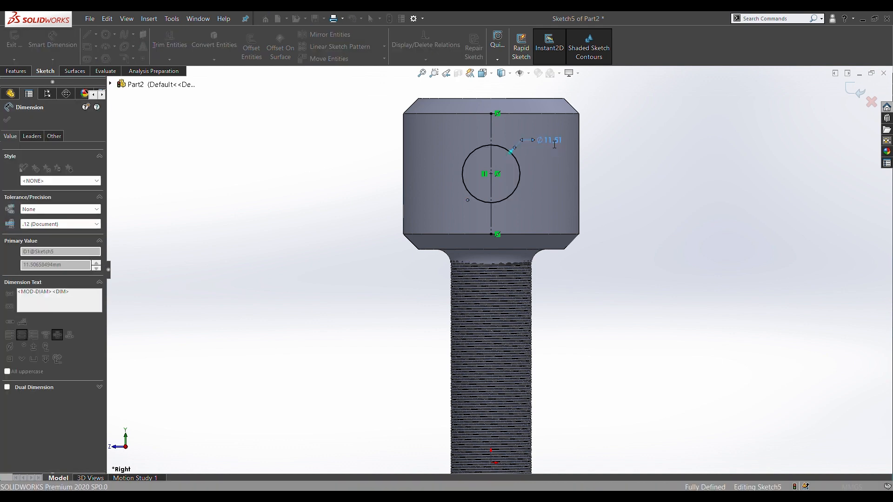
type("10")
key("Return")
key("Escape")
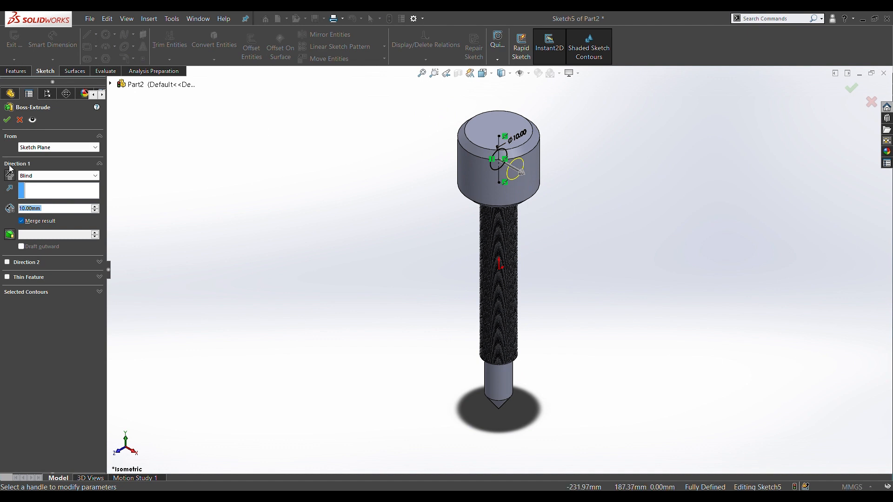
Step: Extrude the circle 180 mm with the Mid Plane end condition, merged with the head, to form the cross handle
type("180")
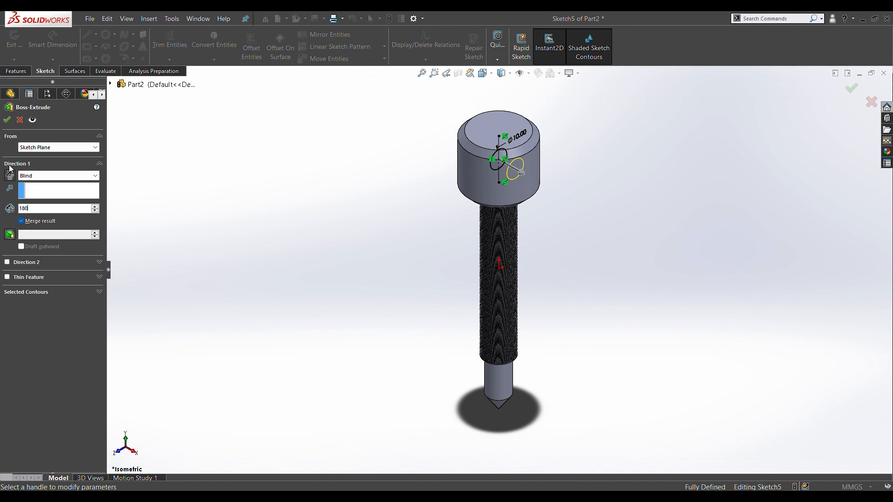
key("Return")
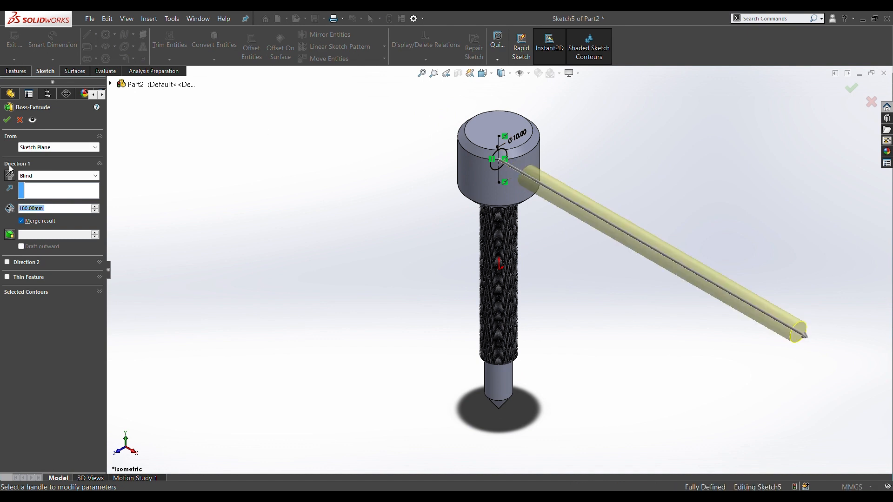
left_click(41, 175)
left_click(38, 225)
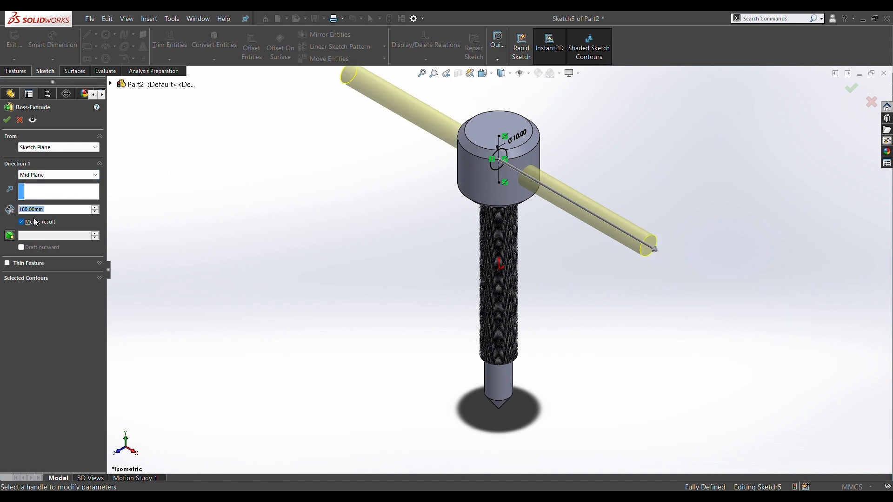
left_click(7, 120)
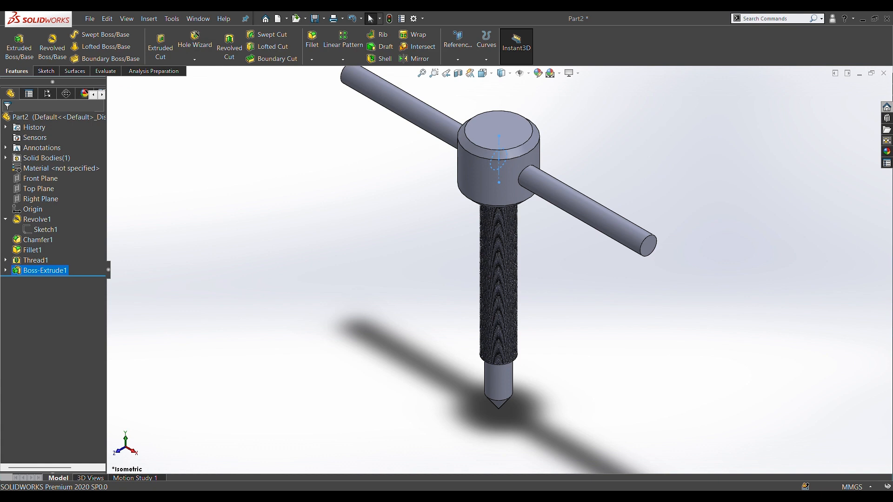
Step: Fillet the circular edges at both ends of the cross handle with a 5 mm radius
left_click(665, 243)
left_click(644, 250)
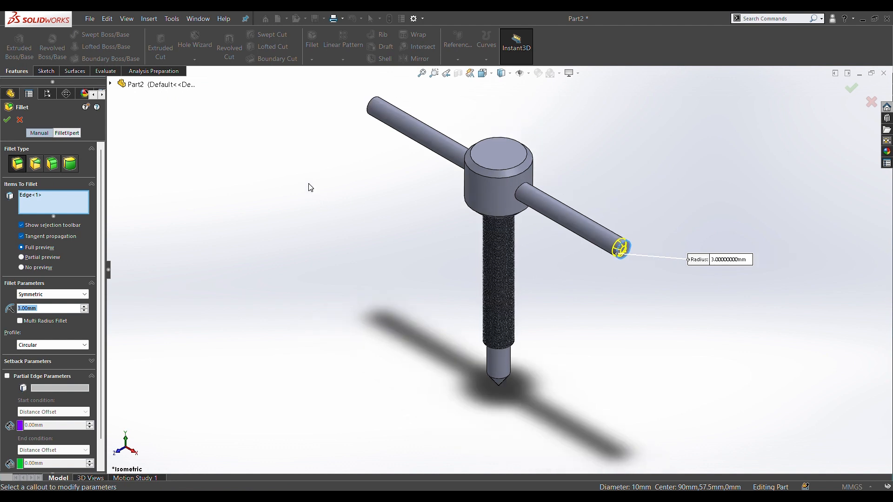
scroll(308, 185, "down", 3)
left_click(460, 142)
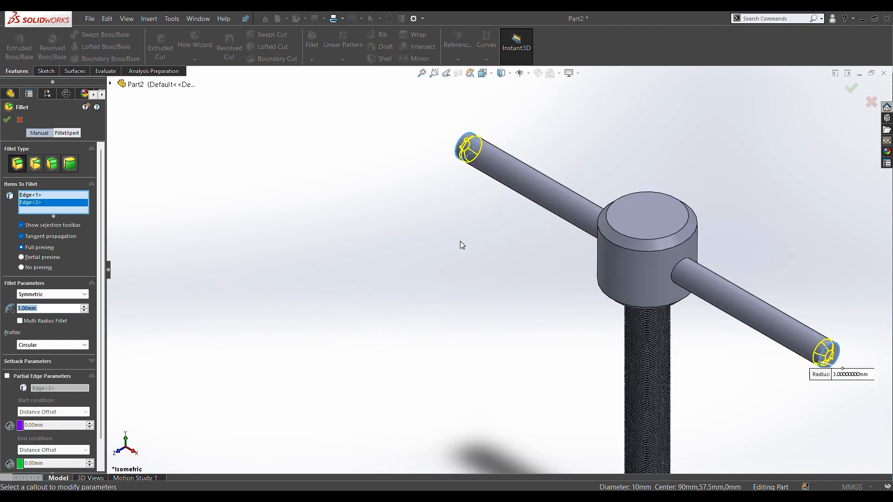
type("5")
key("Return")
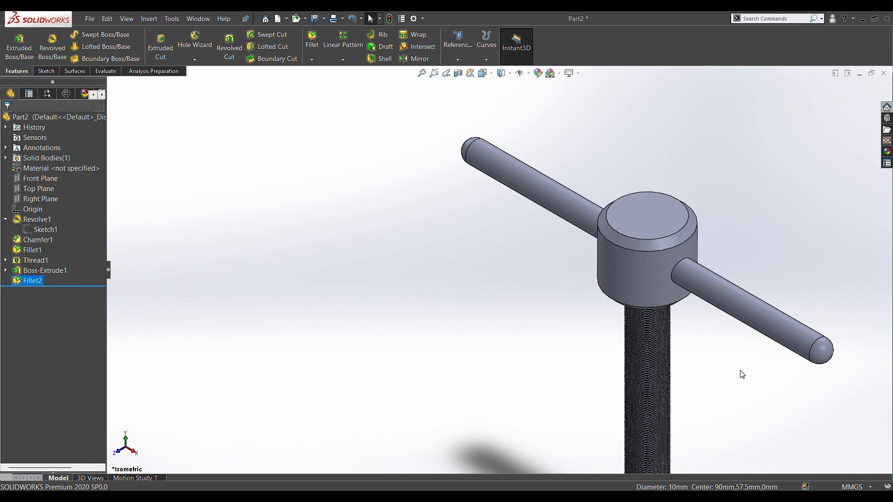
Step: Try to apply the burnished steel appearance to the handle-end fillets
key("f")
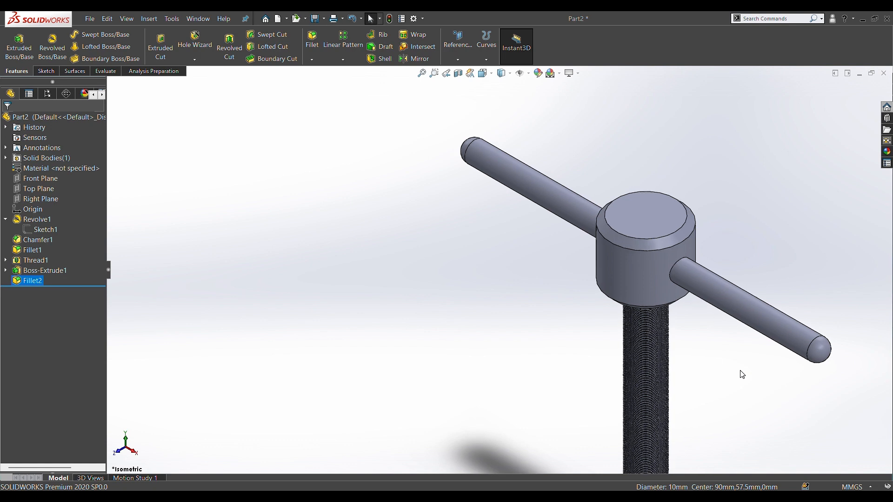
key("a")
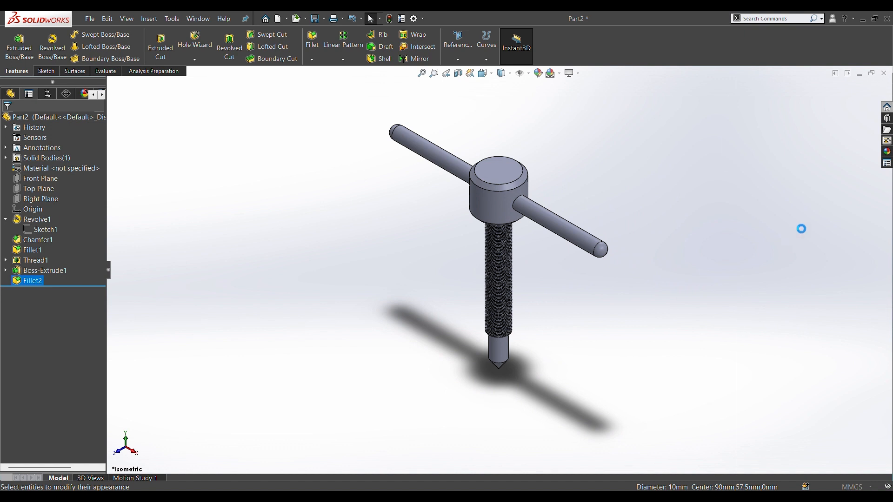
left_click(745, 101)
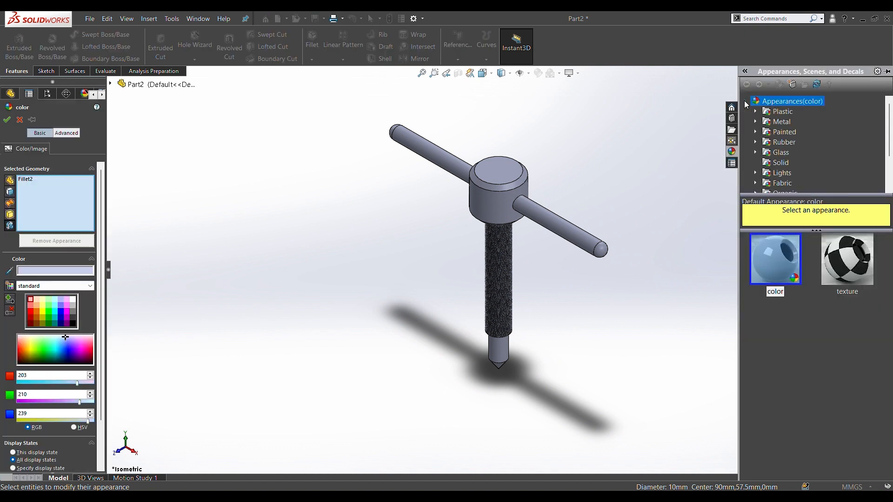
left_click(755, 121)
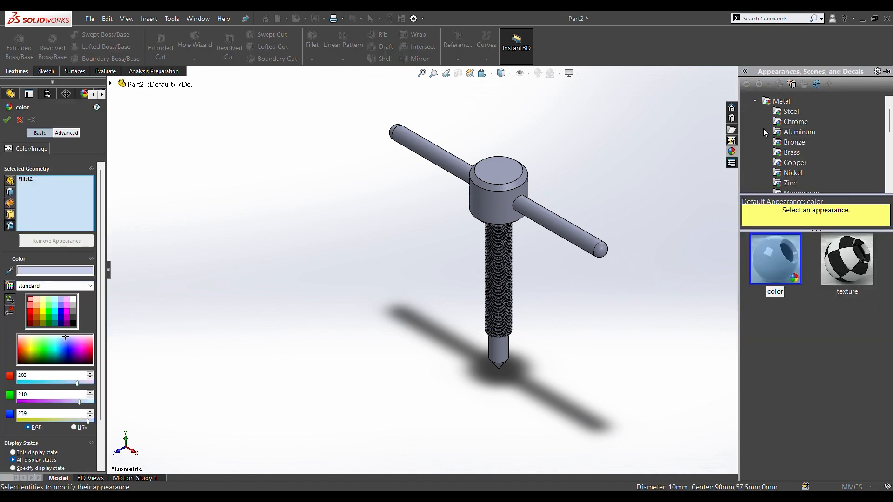
left_click(791, 112)
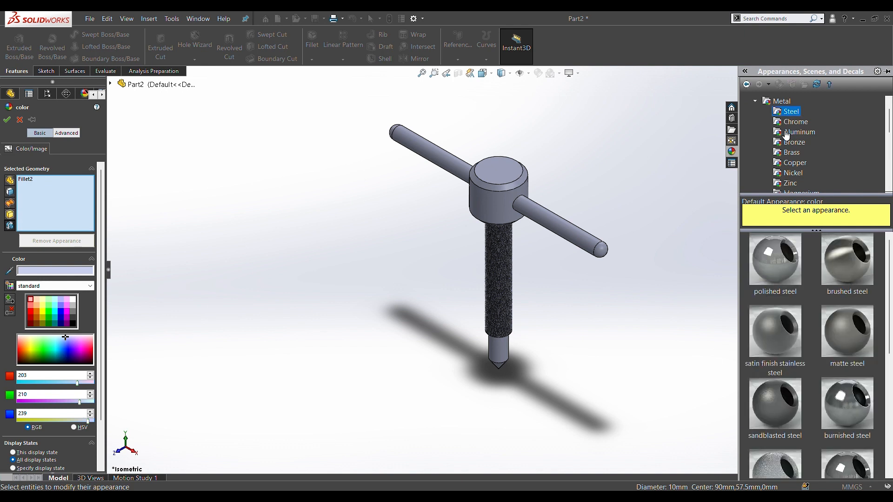
left_click(845, 417)
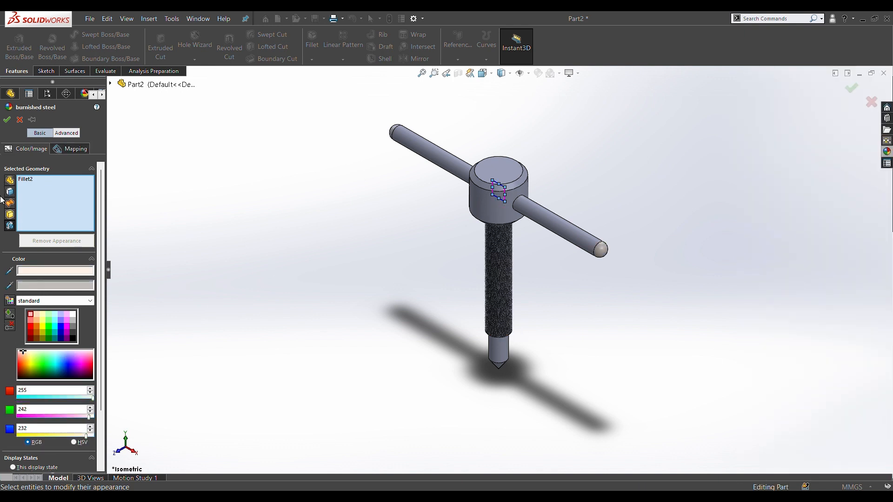
left_click(10, 215)
key("Return")
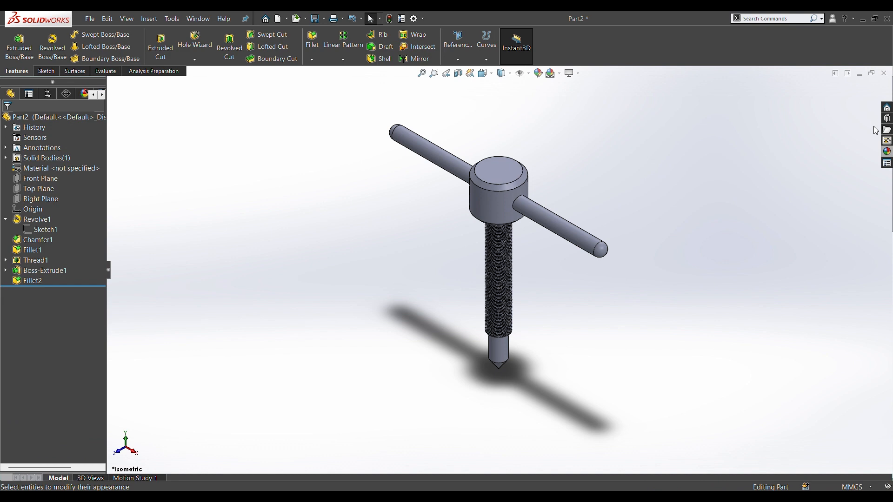
Step: Preview the machined steel appearance on the whole part, then apply sandblasted steel instead
left_click(887, 151)
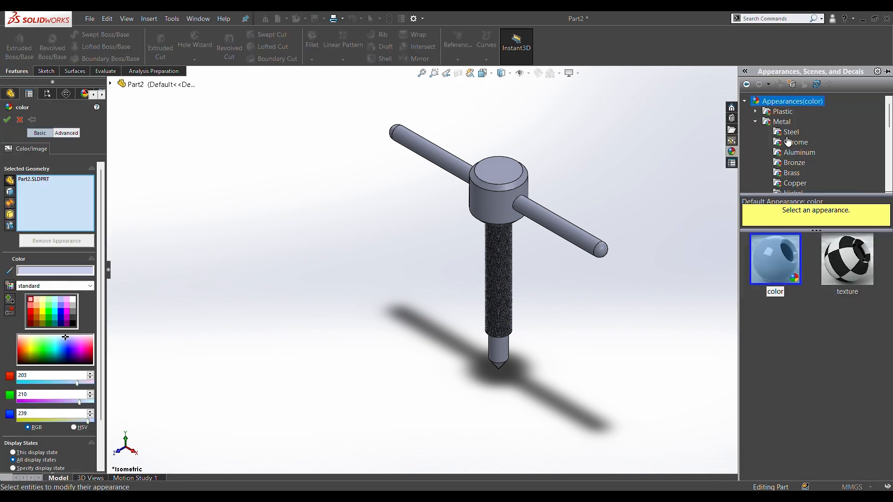
left_click(791, 132)
scroll(800, 414, "down", 3)
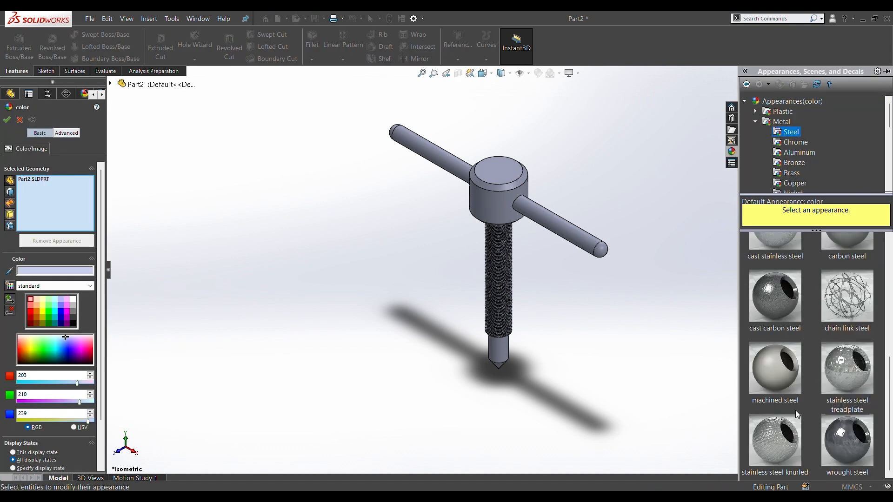
left_click(774, 386)
scroll(771, 358, "up", 3)
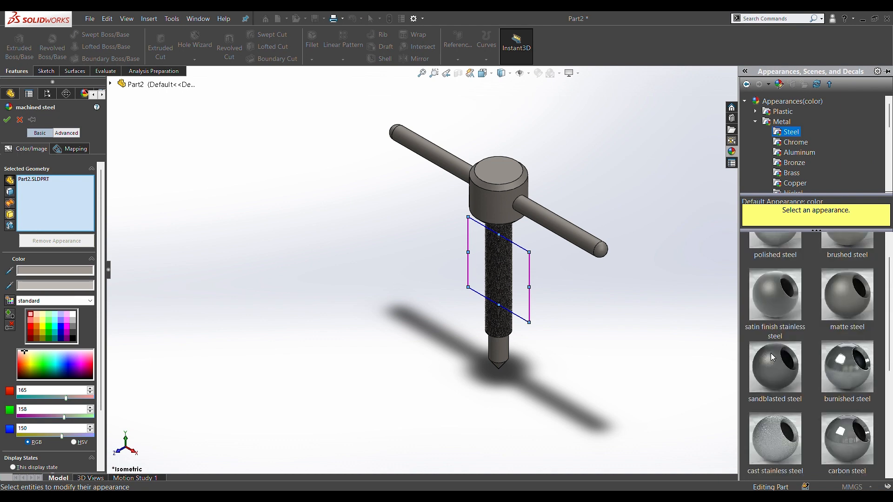
left_click(779, 369)
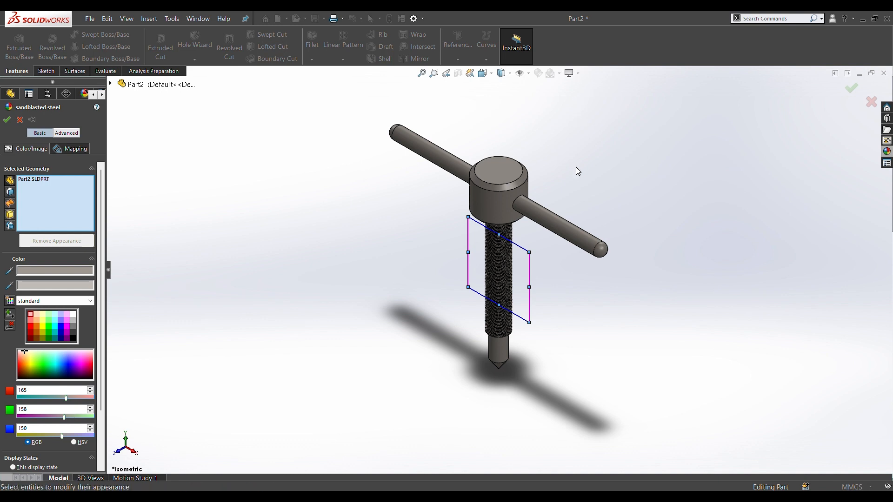
left_click(7, 120)
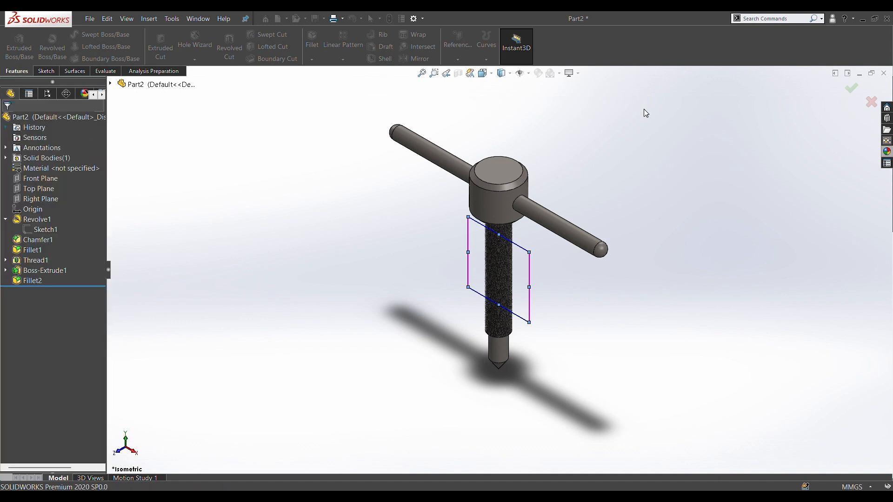